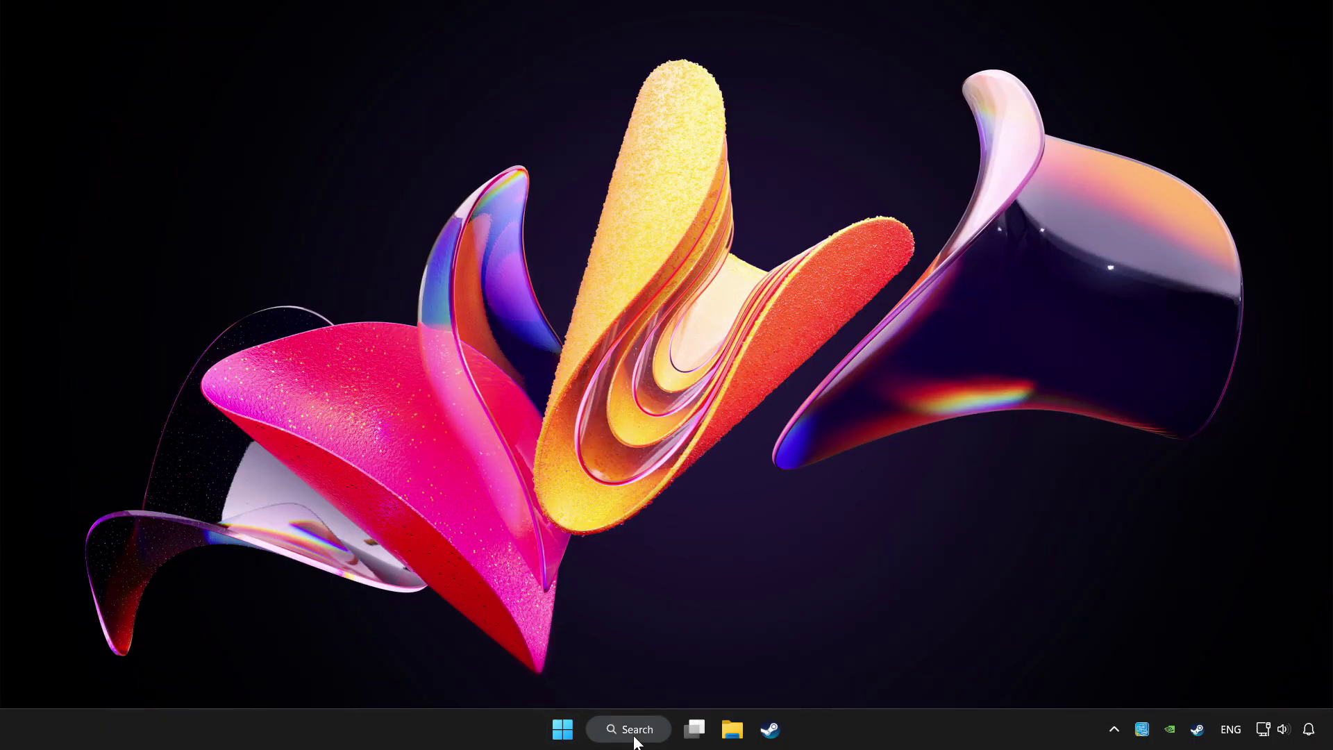
# Step: Search Windows for 'device manager', correcting the misspelled entry
pyautogui.click(628, 728)
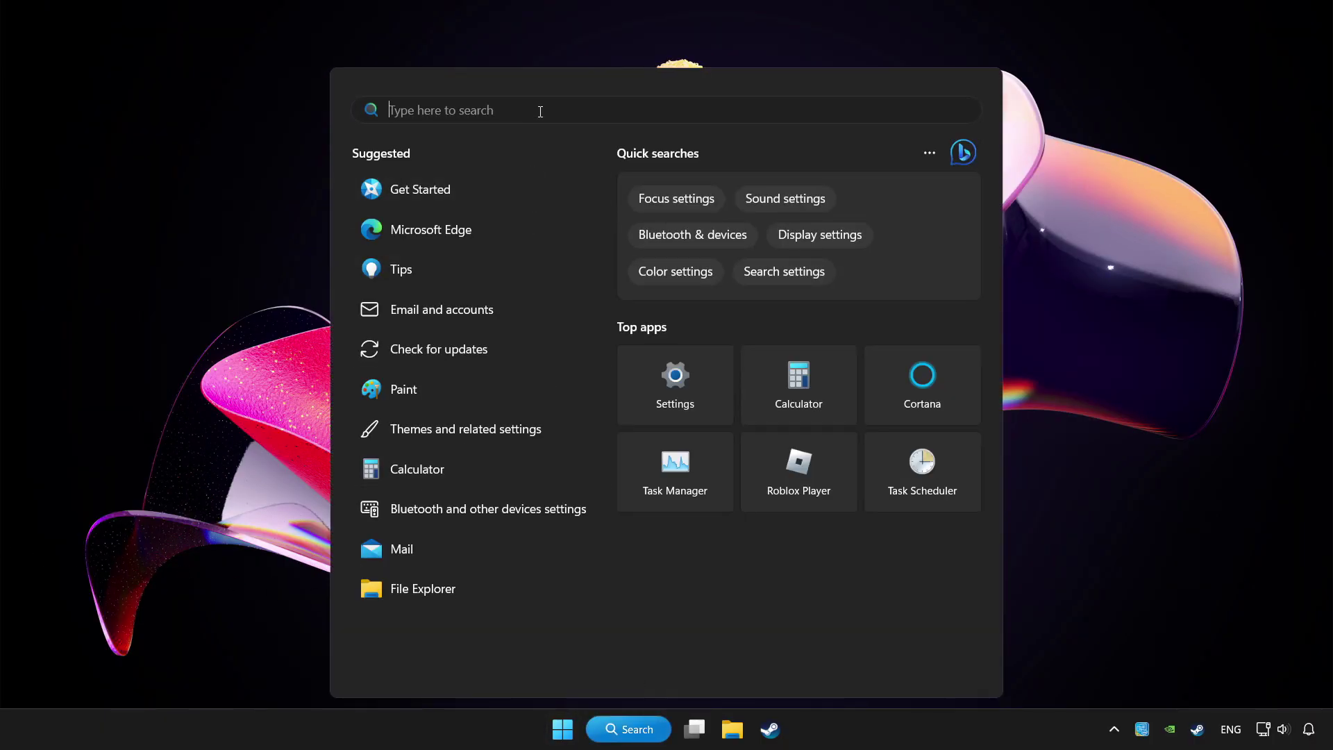
pyautogui.write('device managh')
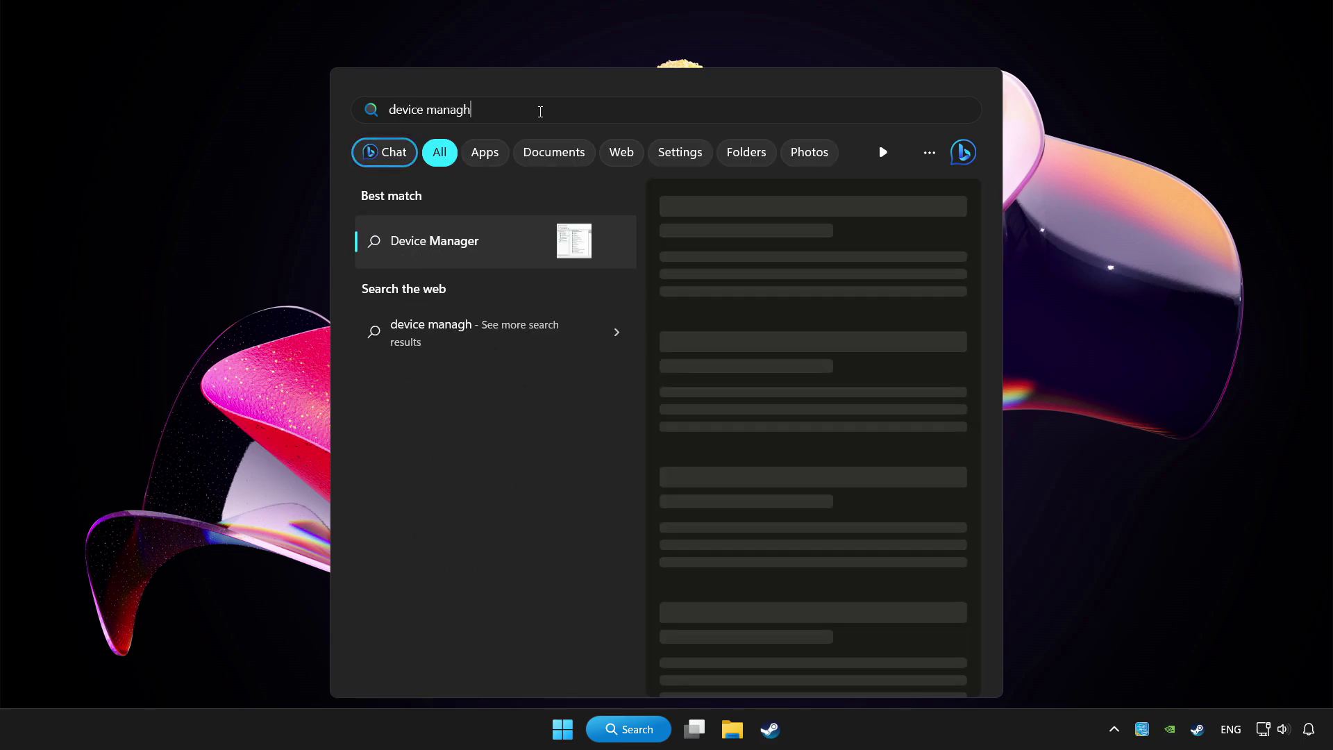
pyautogui.press('BackSpace')
pyautogui.write('er')
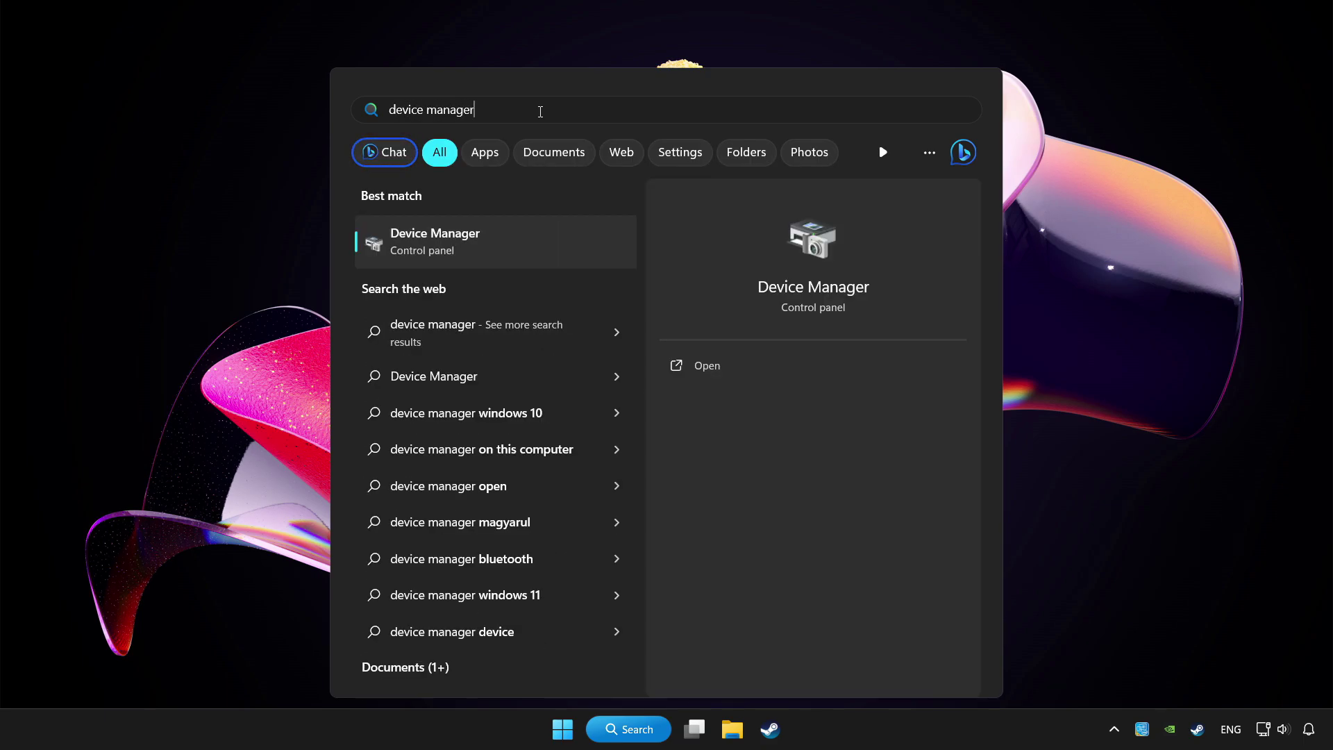
# Step: Open Device Manager, centre its window, and expand Xbox 360 Peripherals
pyautogui.click(550, 239)
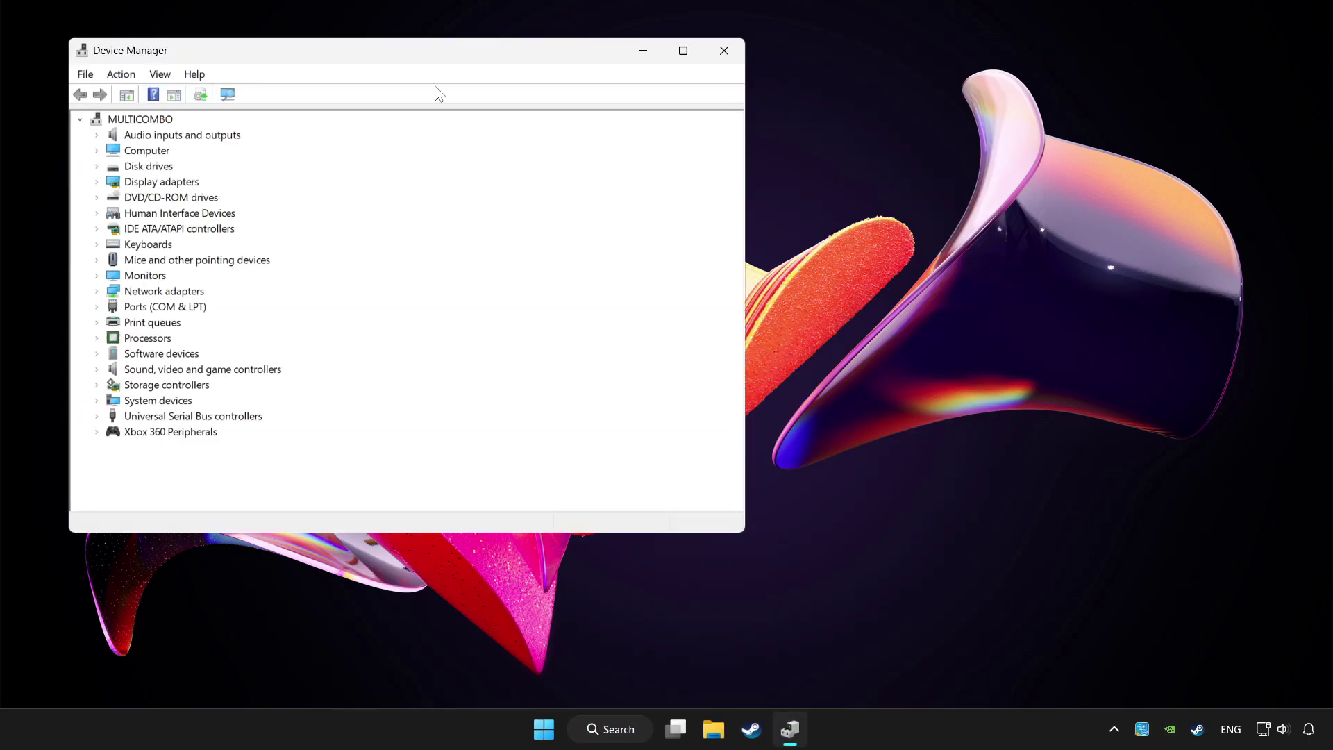
pyautogui.moveTo(393, 49); pyautogui.dragTo(625, 121)
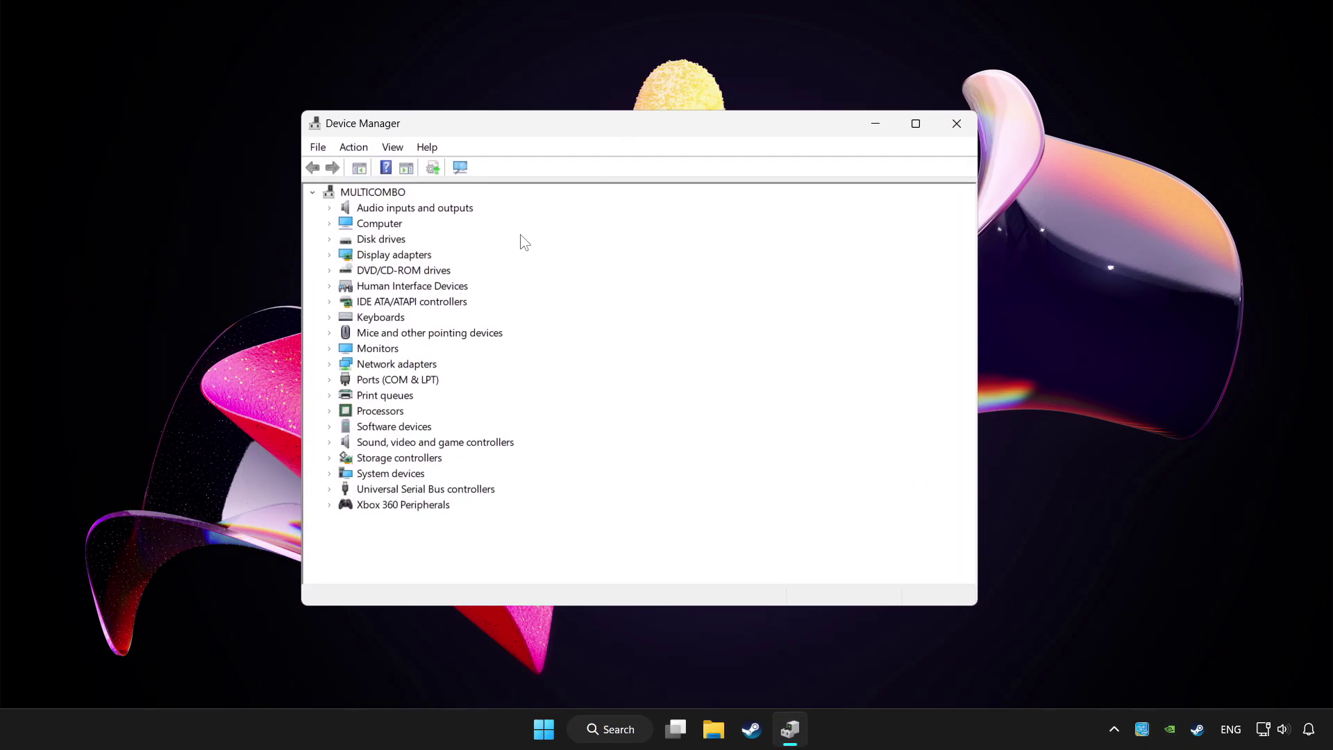
pyautogui.click(385, 509)
pyautogui.click(330, 506)
# Step: Have Windows search automatically for a newer Xbox 360 Controller for Windows driver
pyautogui.click(390, 523)
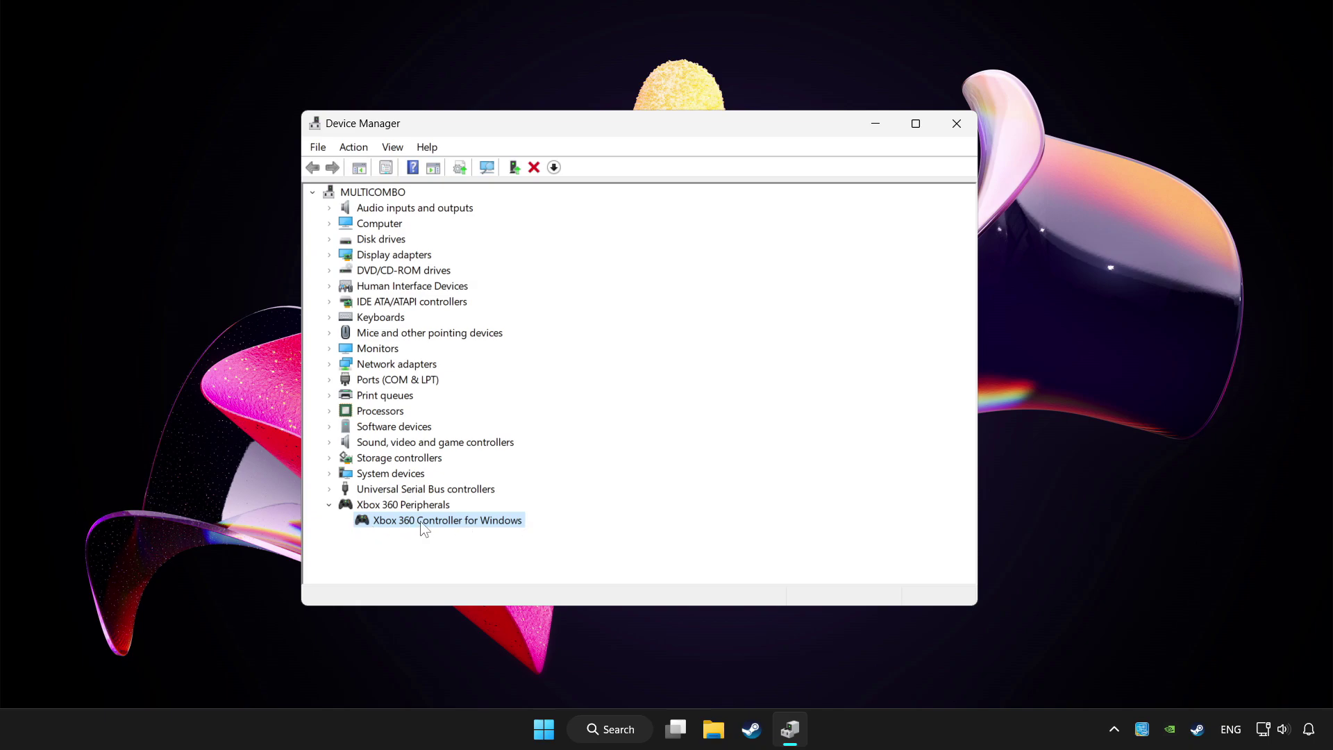
pyautogui.rightClick(440, 522)
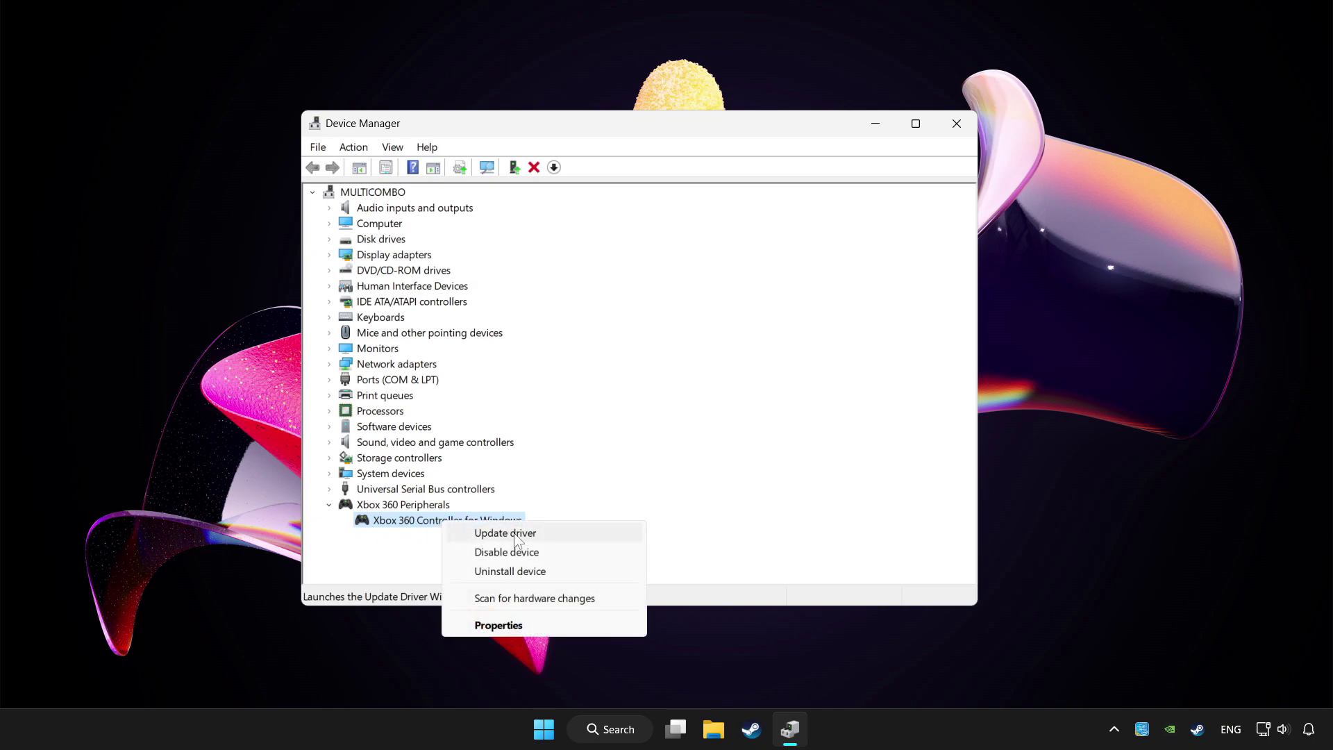
pyautogui.click(556, 532)
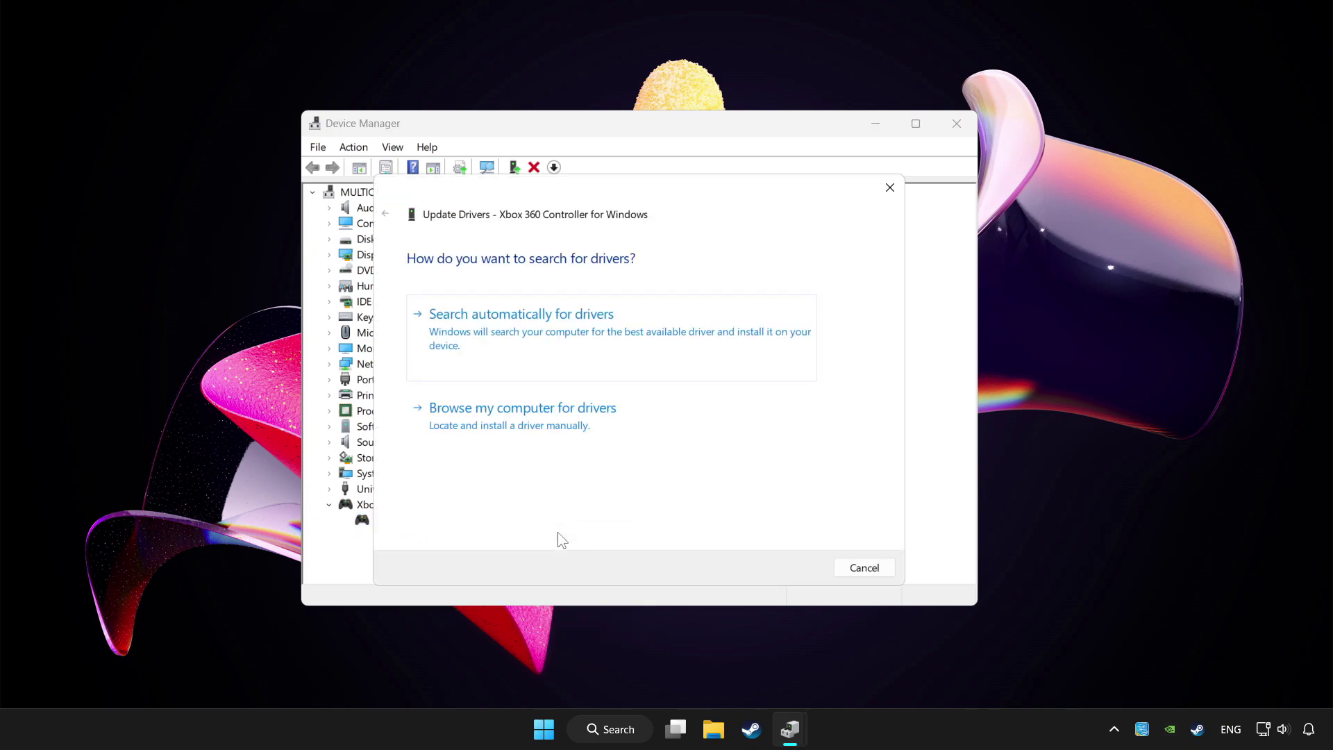
pyautogui.click(567, 334)
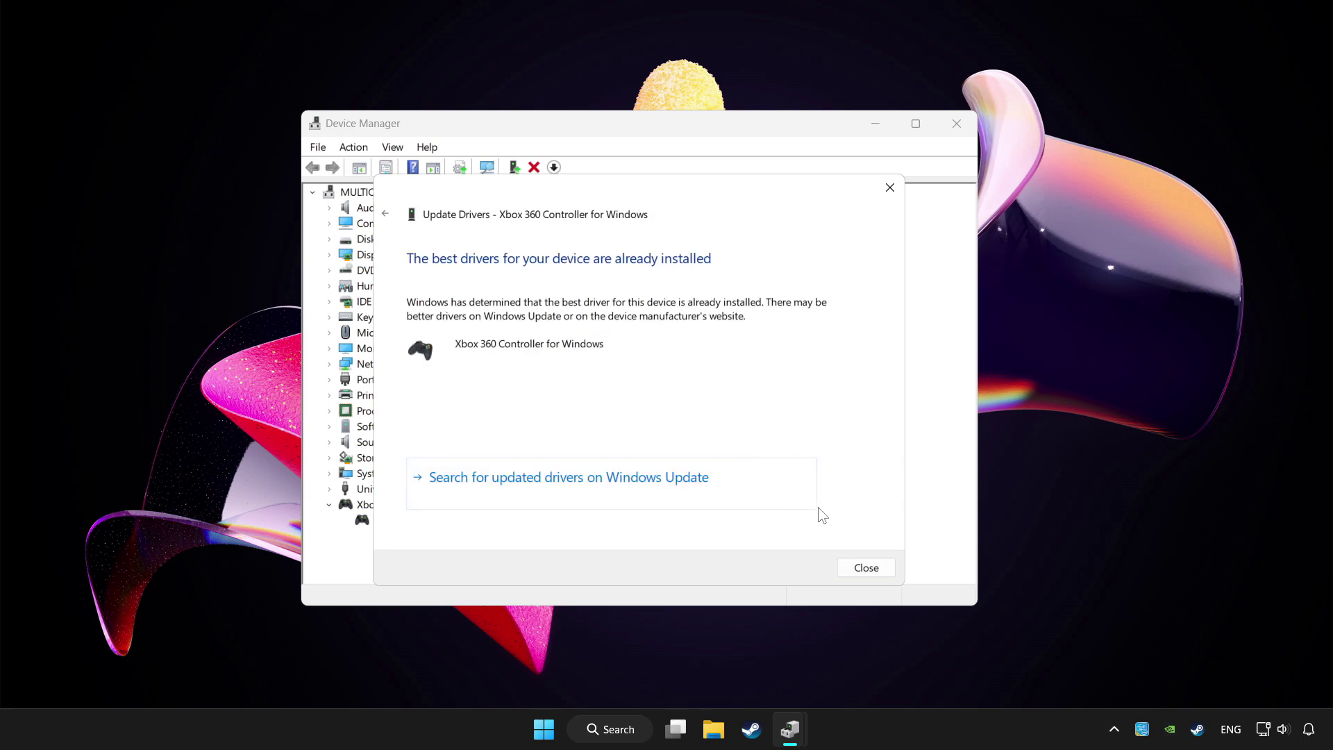
pyautogui.click(864, 568)
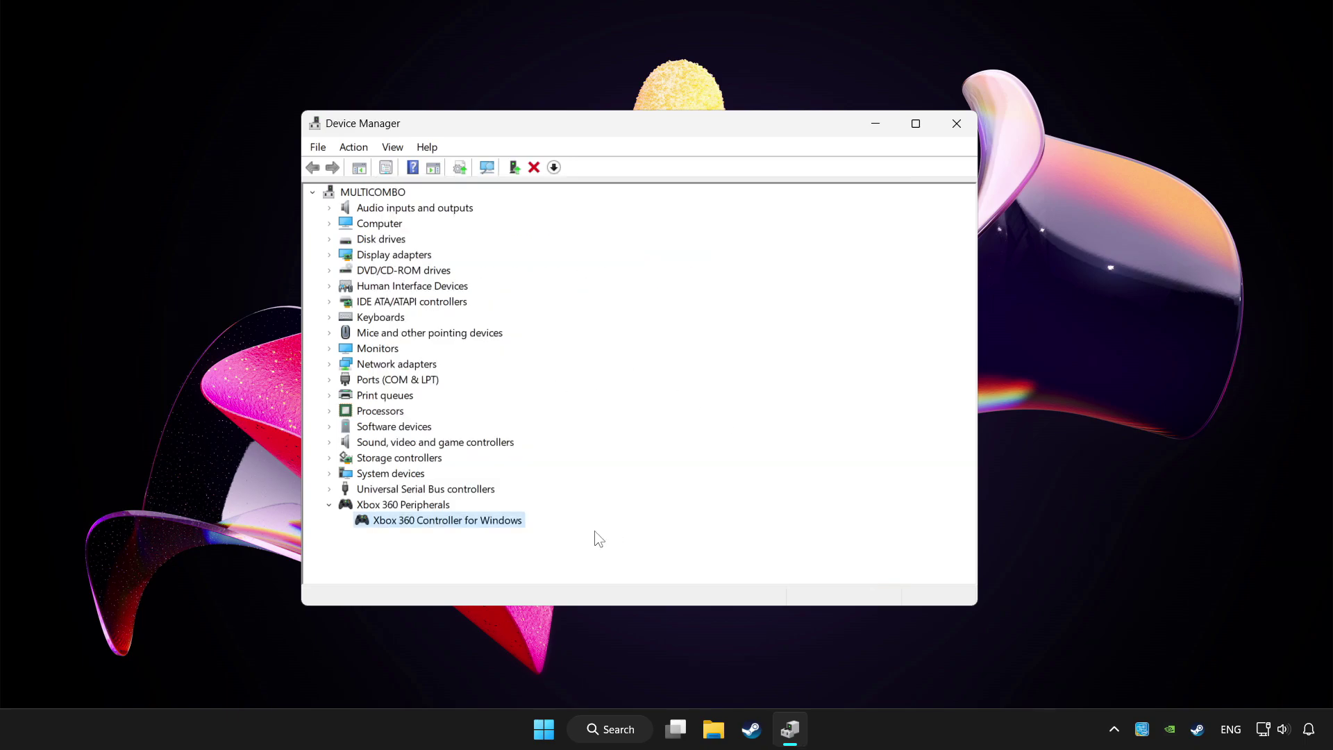
# Step: Disable the Xbox 360 Controller for Windows and answer the restart prompt
pyautogui.rightClick(431, 523)
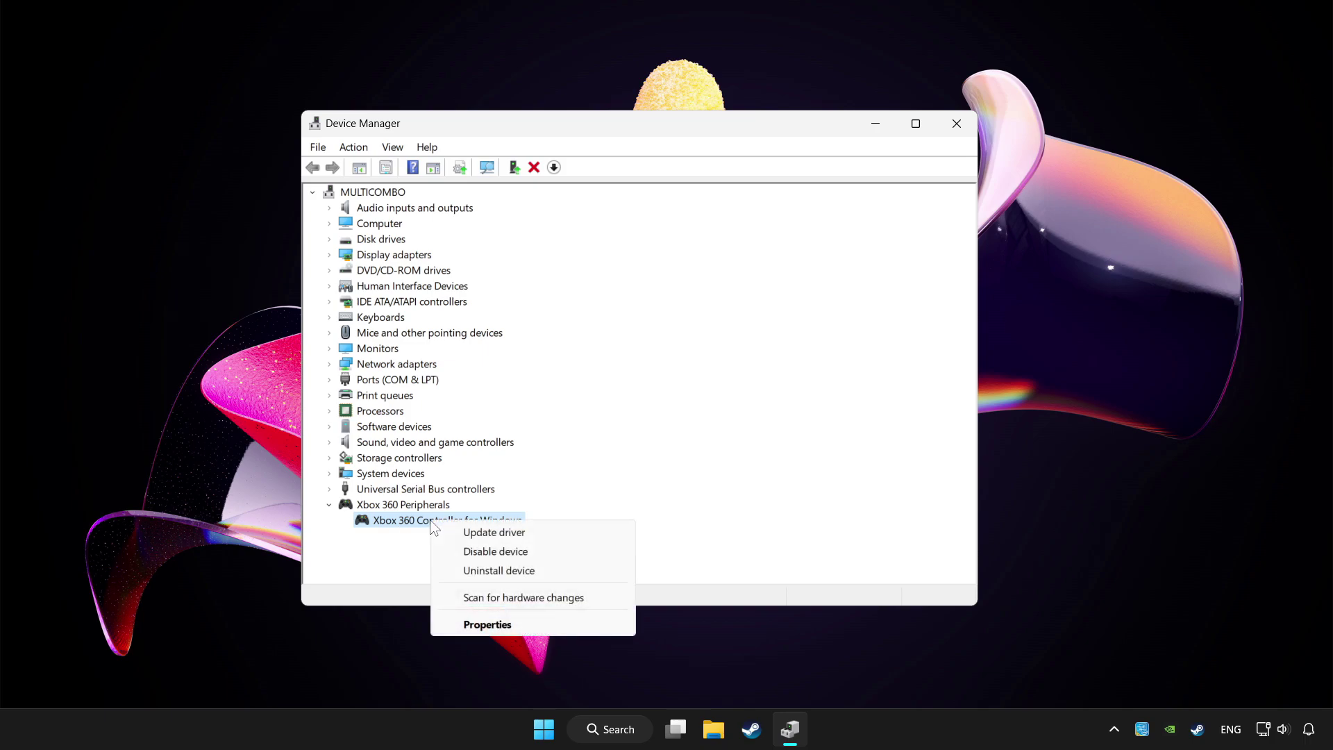
pyautogui.click(499, 552)
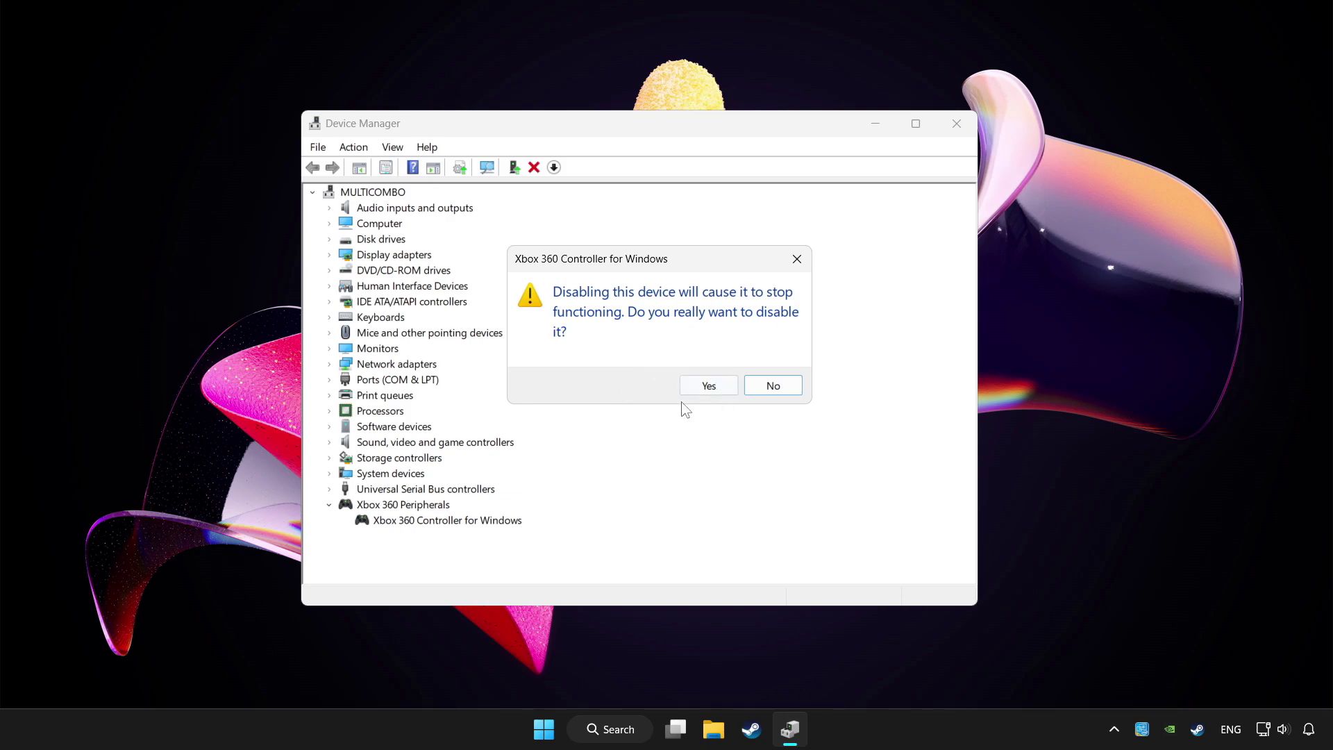
pyautogui.click(696, 387)
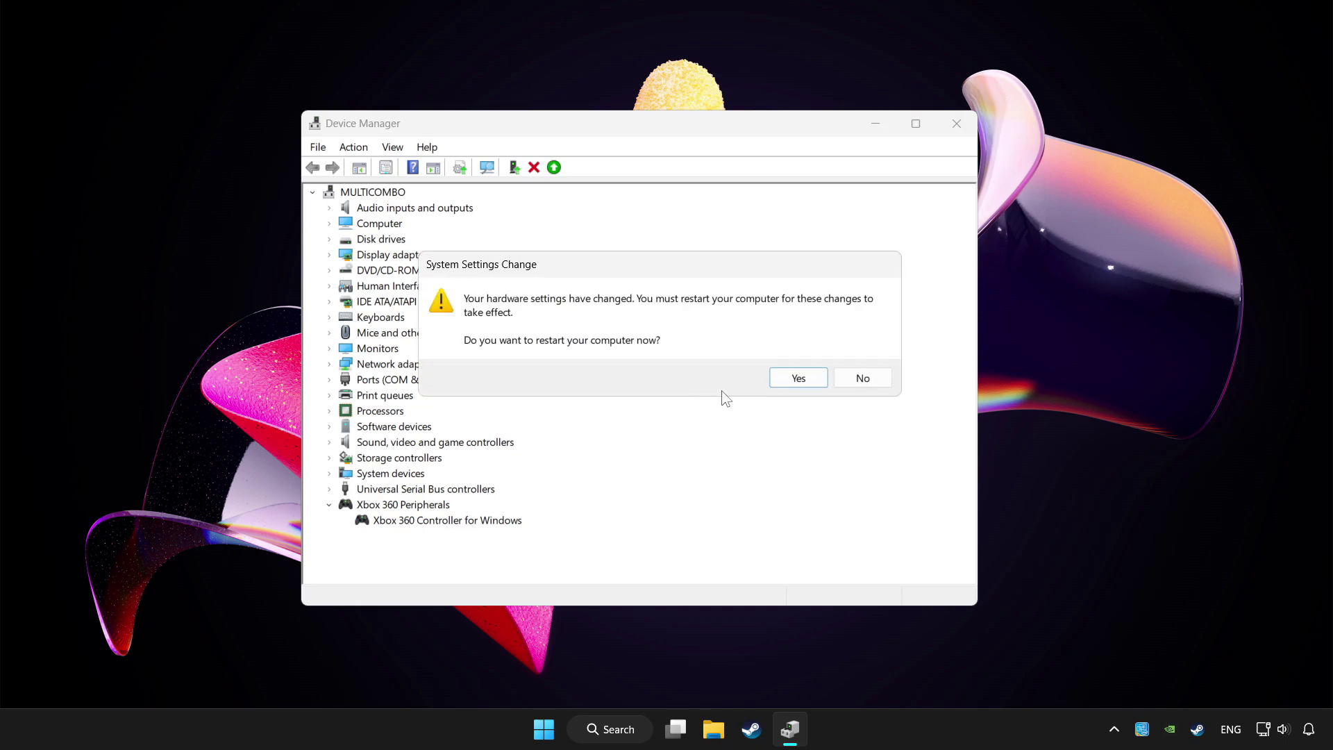
pyautogui.click(808, 377)
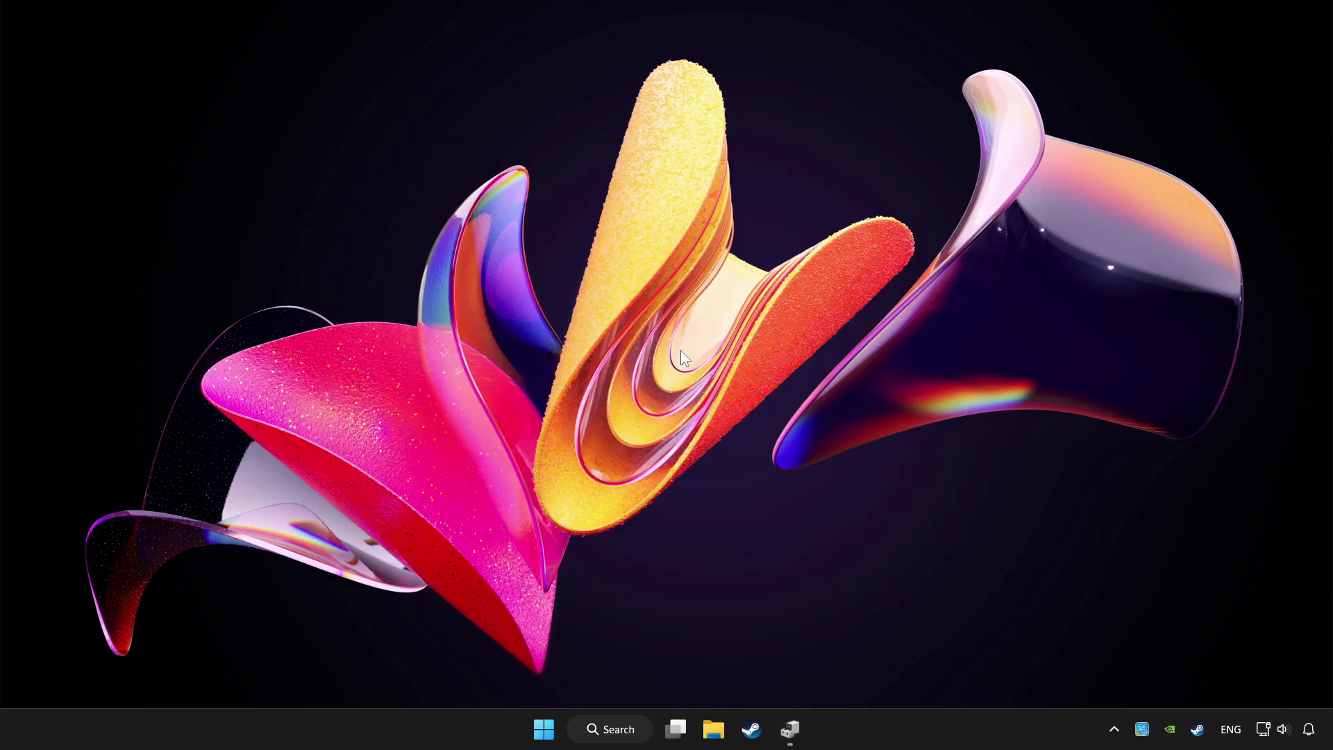
# Step: Re-enable the Xbox 360 Controller for Windows in Device Manager
pyautogui.click(790, 729)
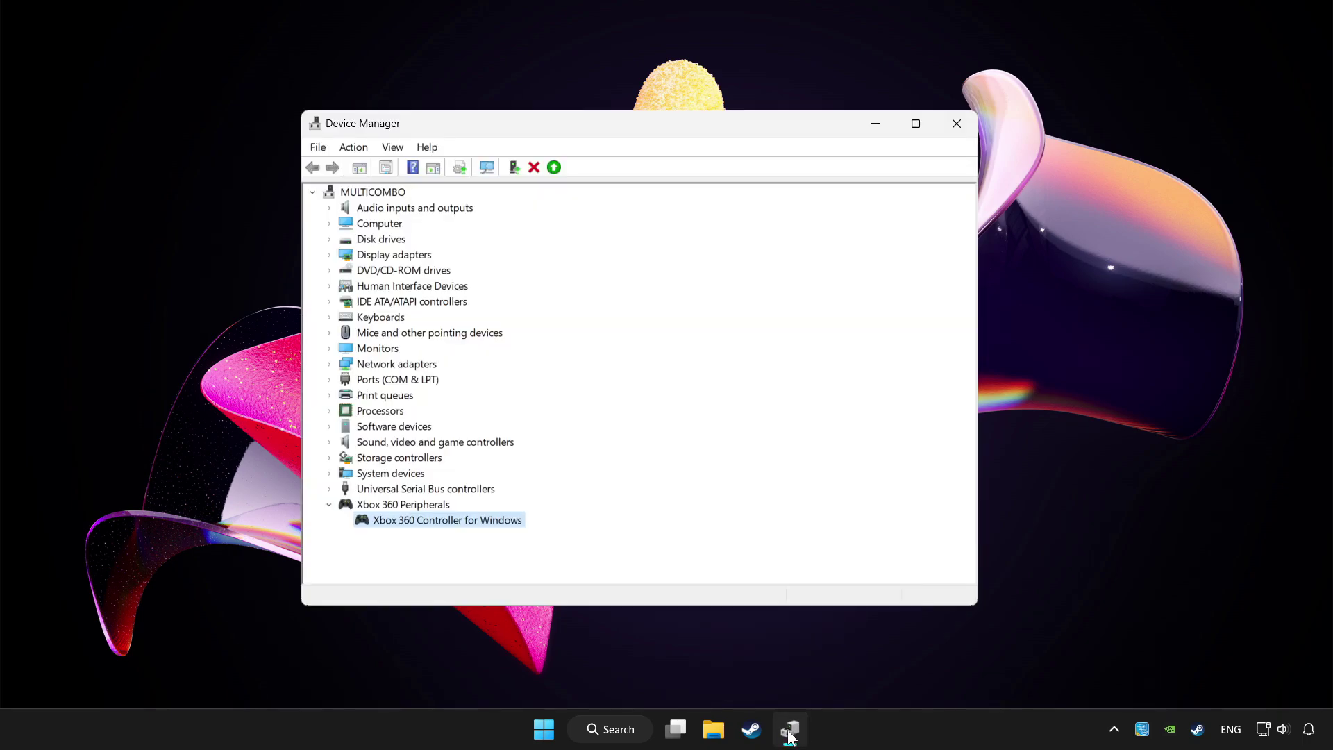
pyautogui.rightClick(454, 520)
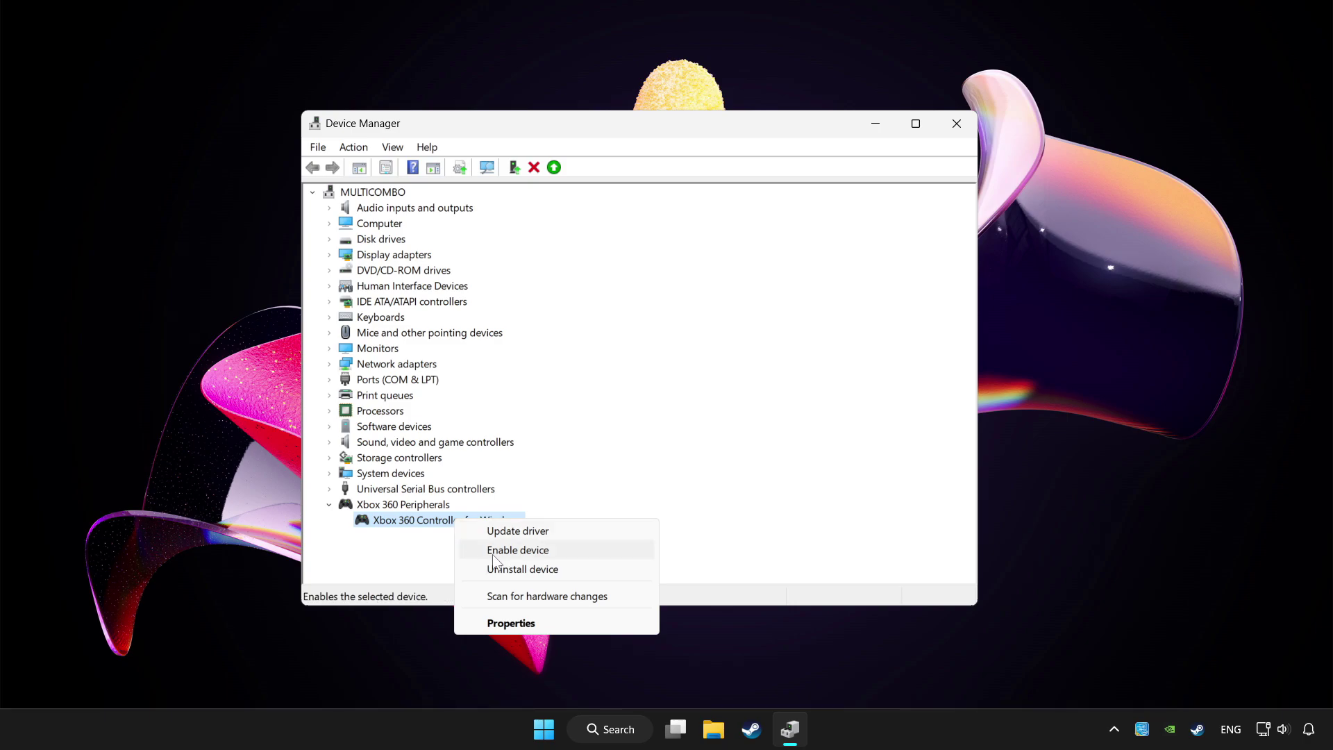
pyautogui.click(545, 551)
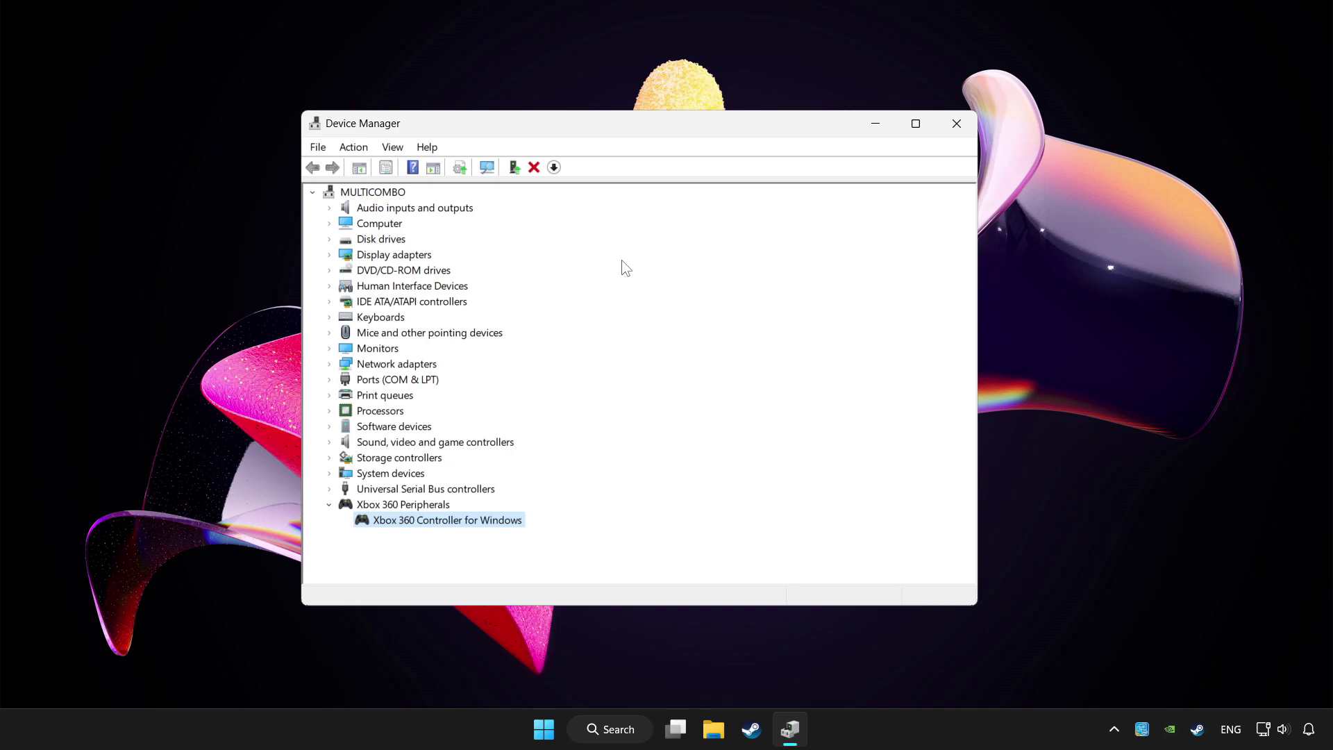
# Step: Close Device Manager and open 'Set up USB game controllers' via a 'controller' search
pyautogui.click(957, 125)
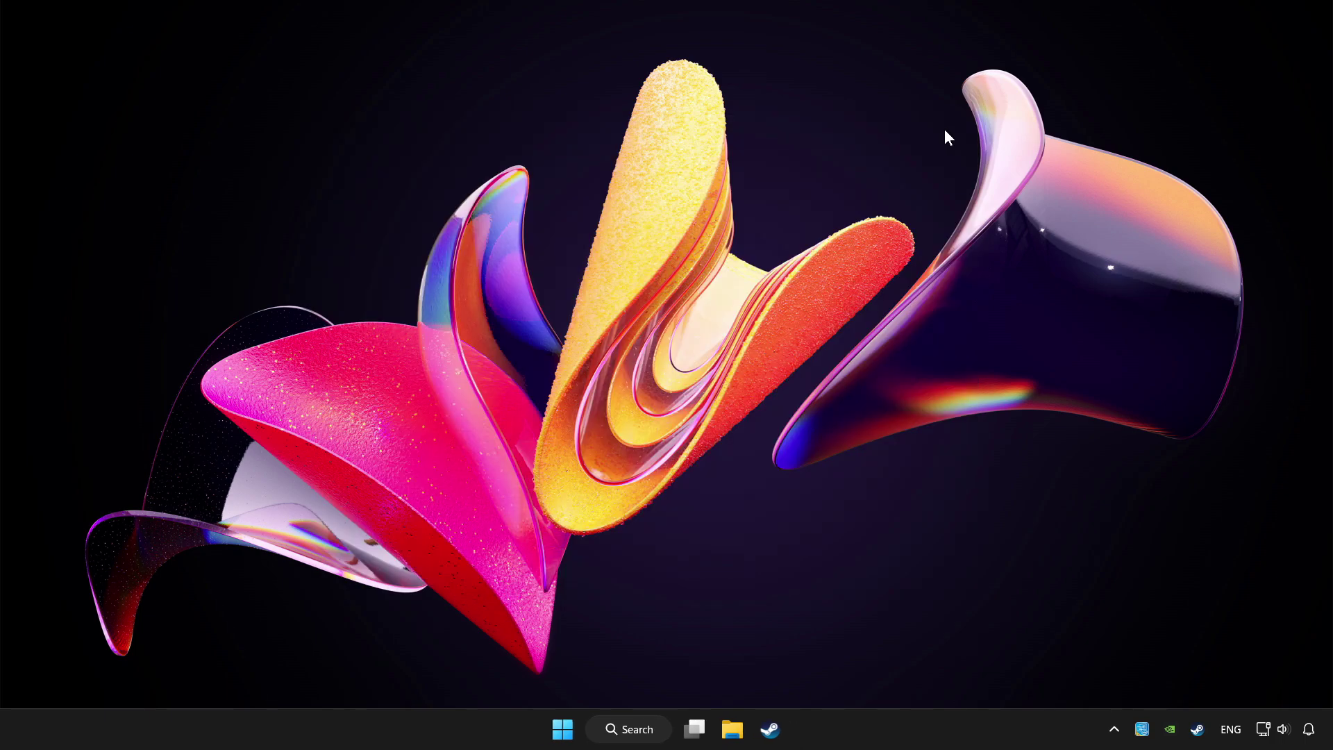
pyautogui.click(645, 734)
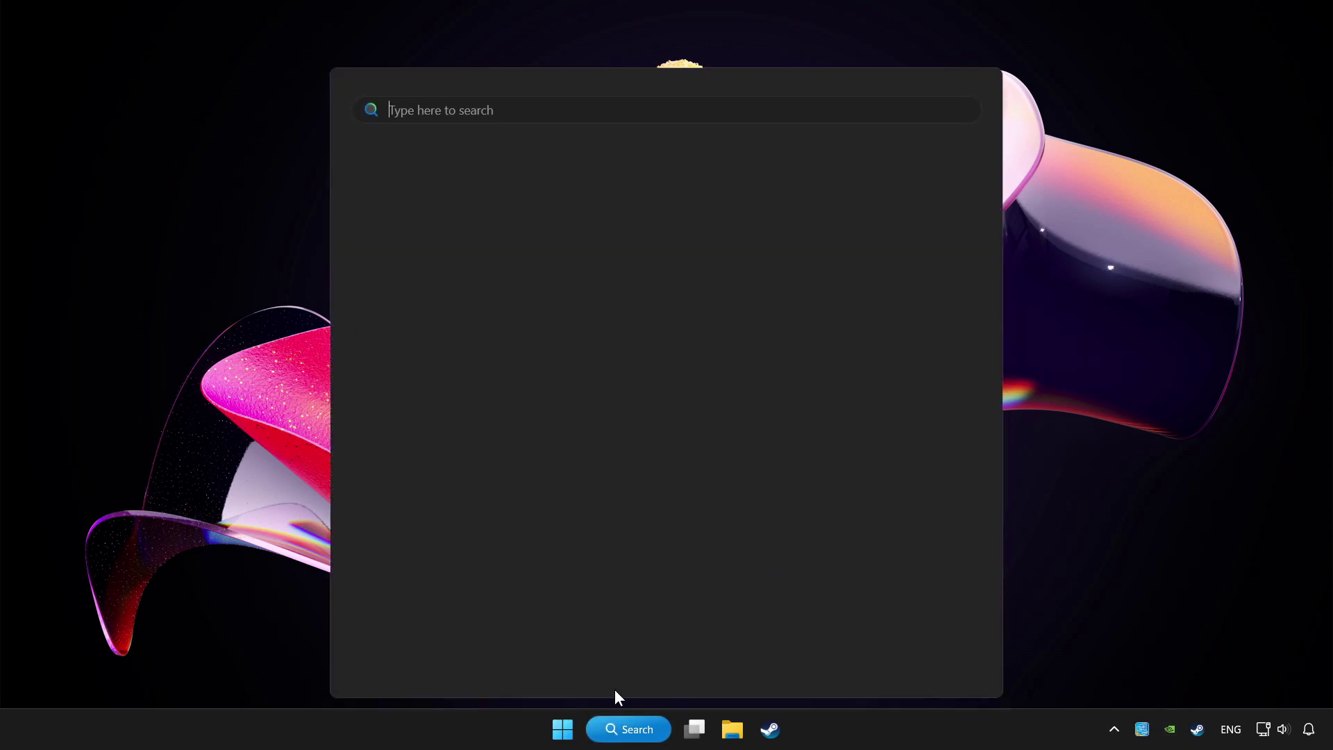
pyautogui.write('controller')
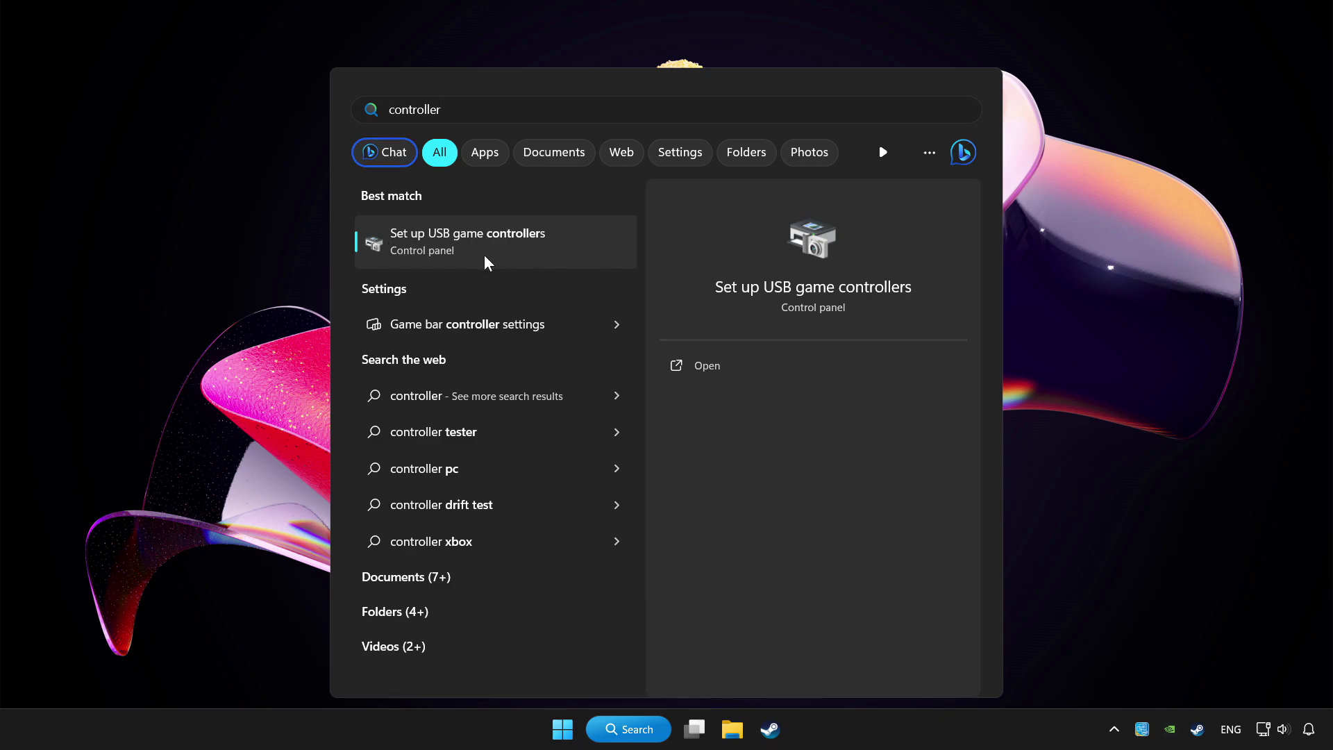
pyautogui.click(540, 251)
pyautogui.moveTo(258, 52); pyautogui.dragTo(705, 216)
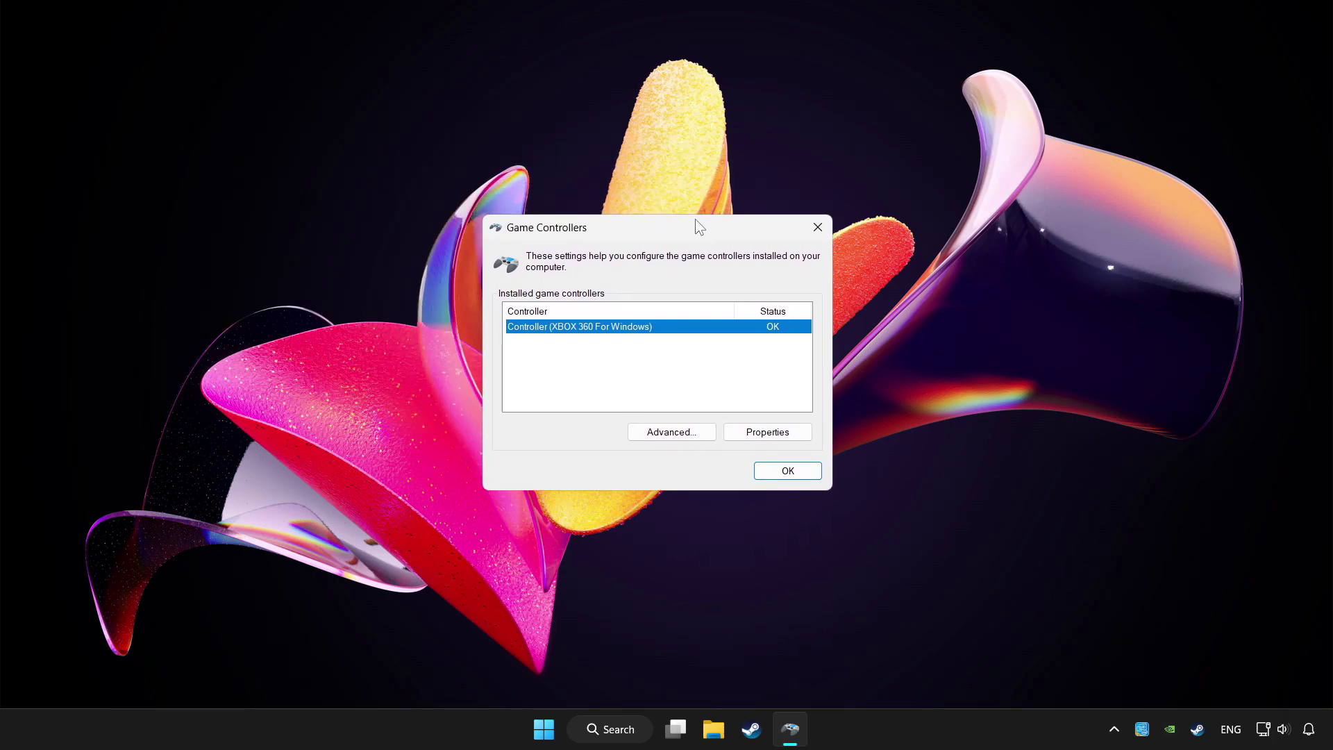
# Step: Reset the XBOX 360 controller's calibration to default in its properties Settings tab
pyautogui.click(765, 434)
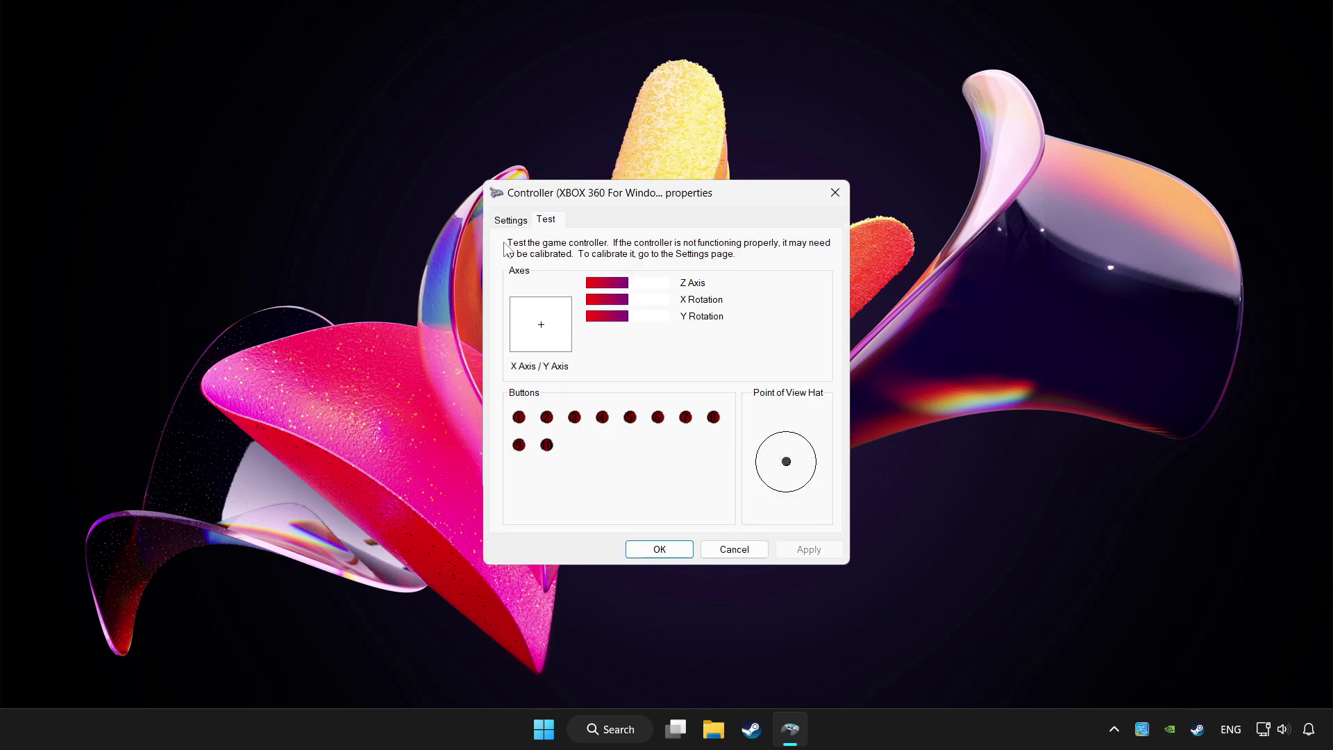
pyautogui.click(510, 222)
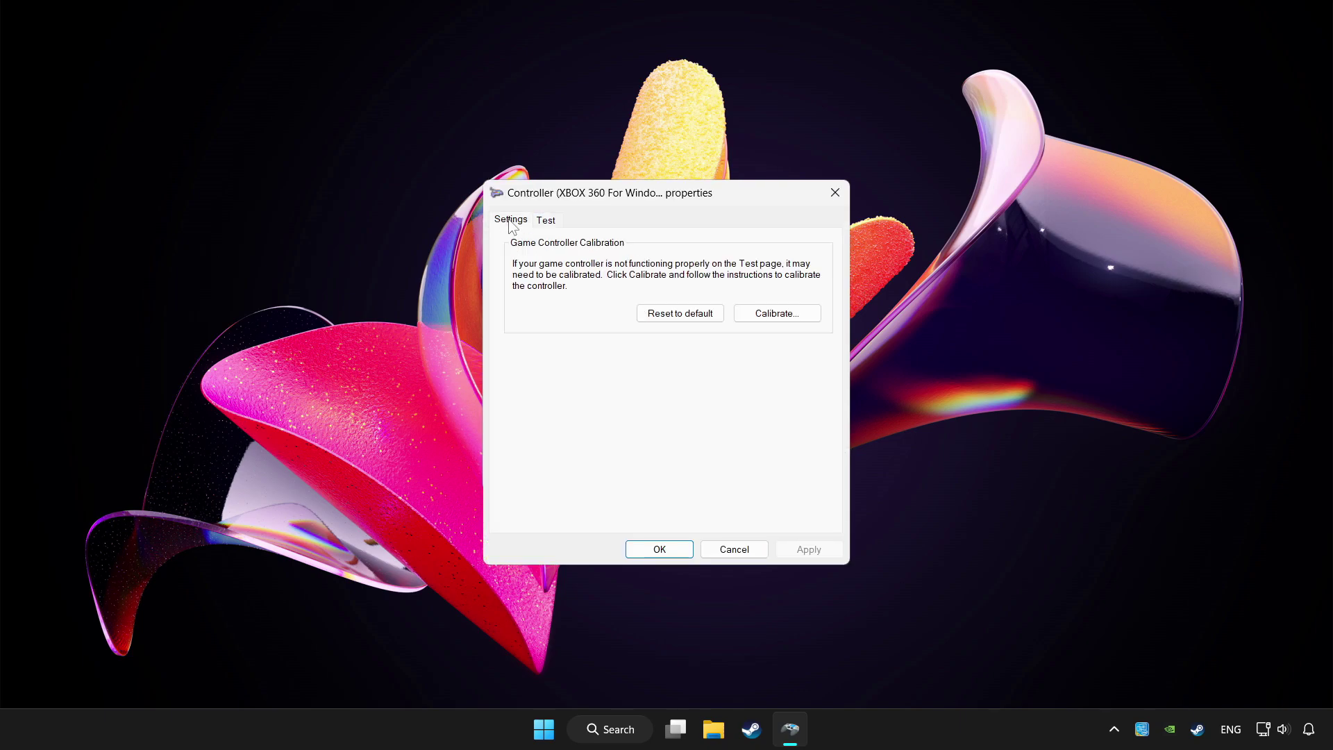
pyautogui.click(674, 314)
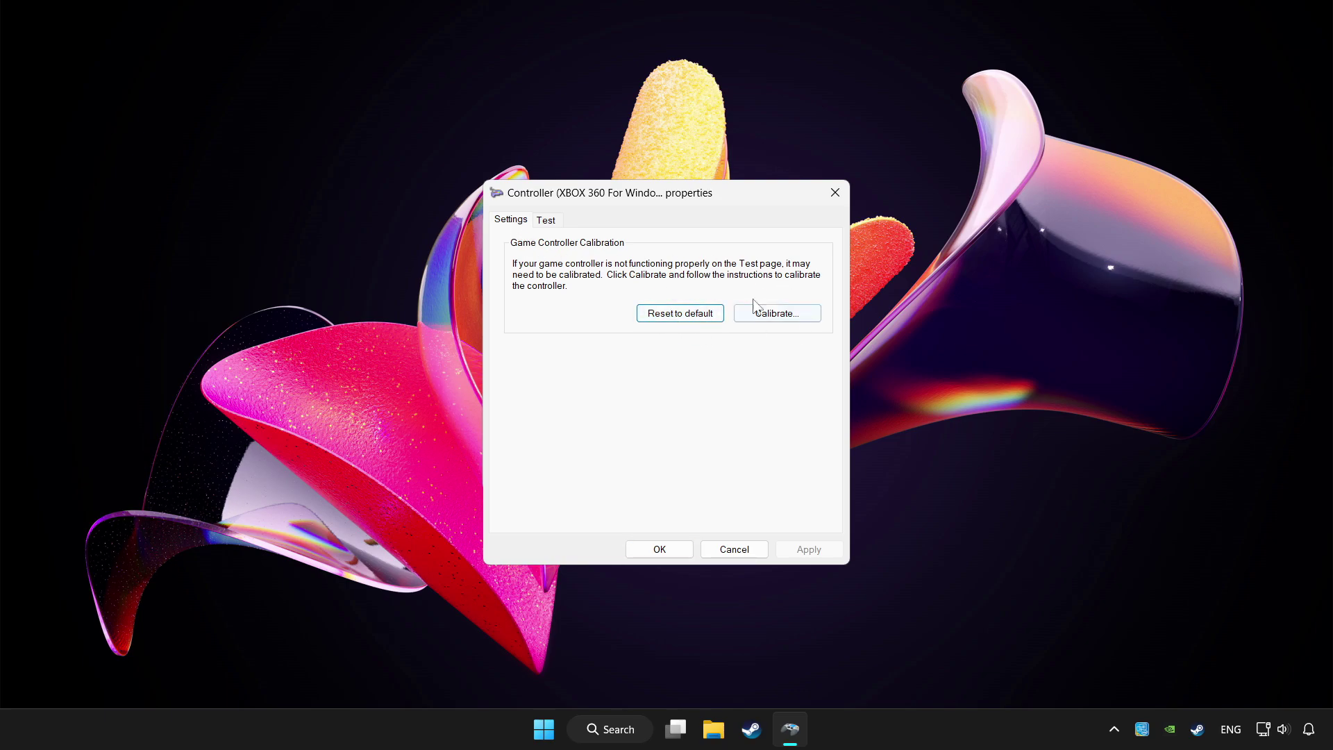
# Step: Run the calibration wizard through the center point and every axis, then finish
pyautogui.click(792, 318)
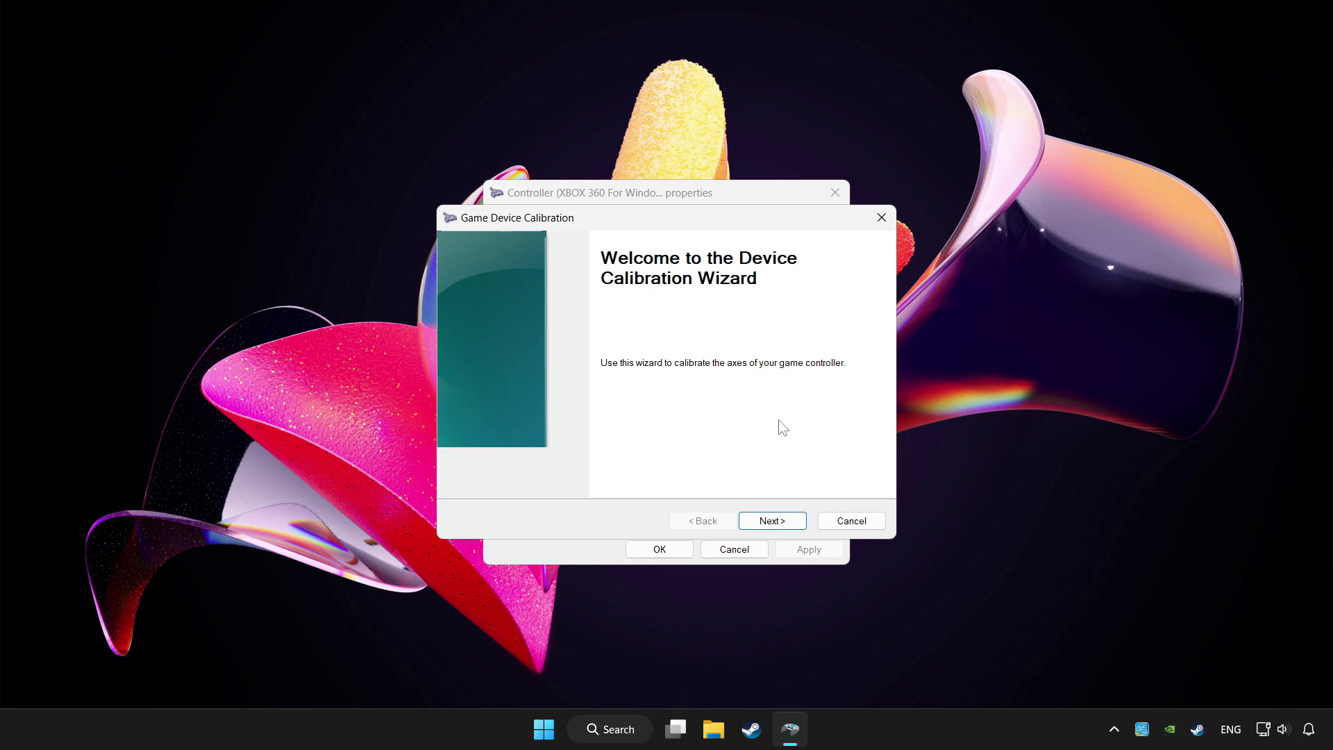
pyautogui.click(793, 526)
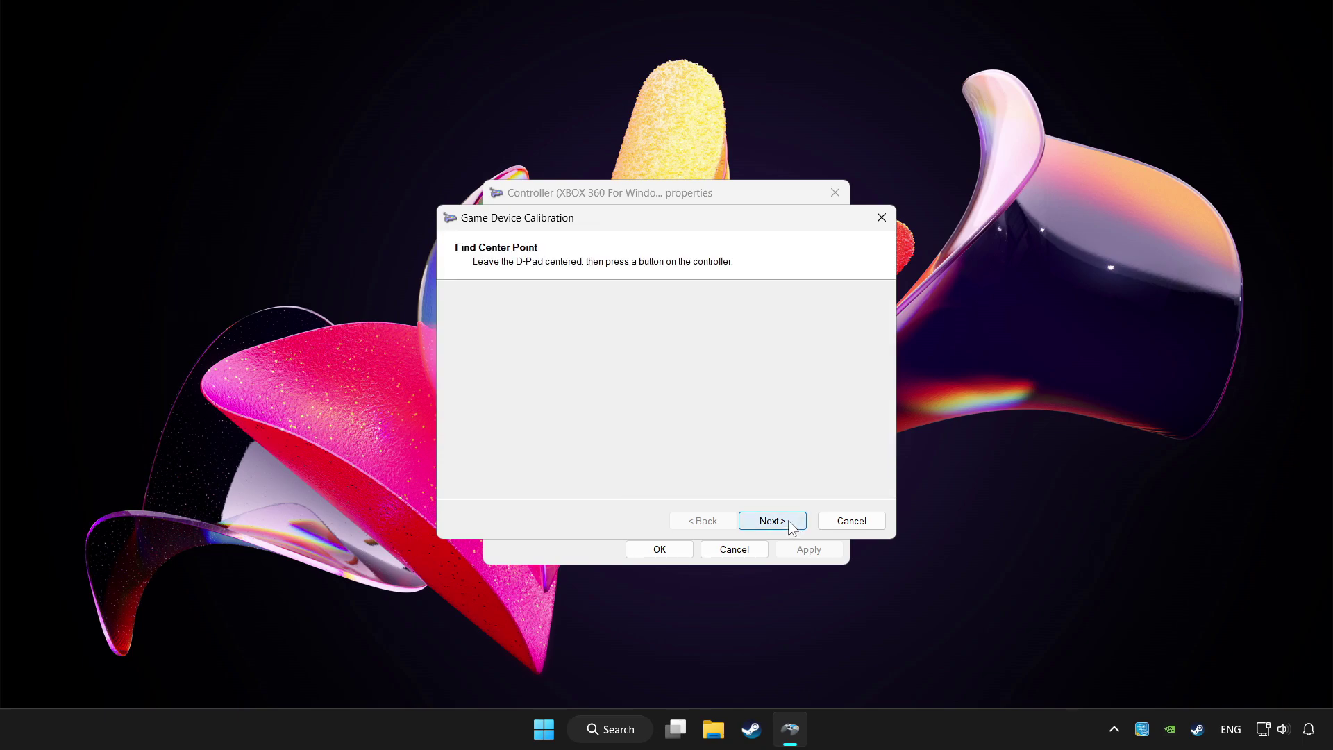
pyautogui.click(793, 526)
pyautogui.click(791, 527)
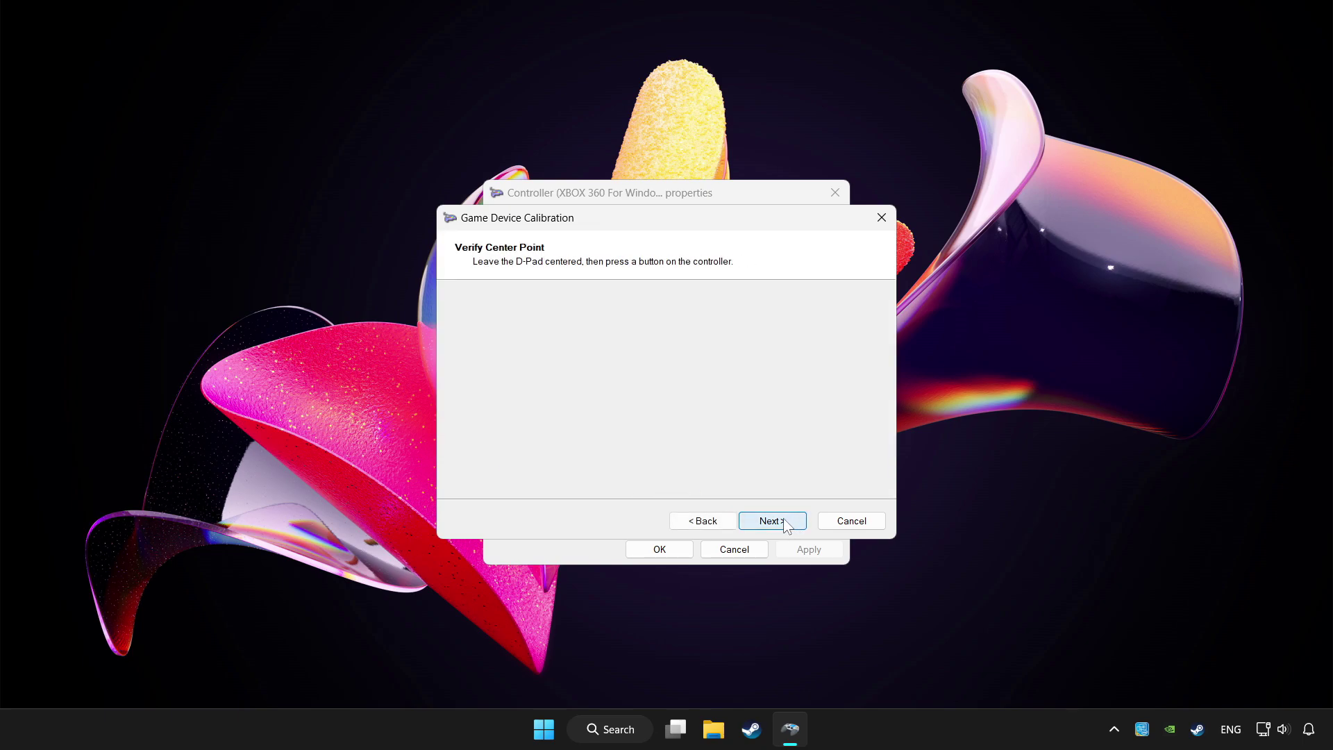
pyautogui.click(787, 525)
pyautogui.click(787, 526)
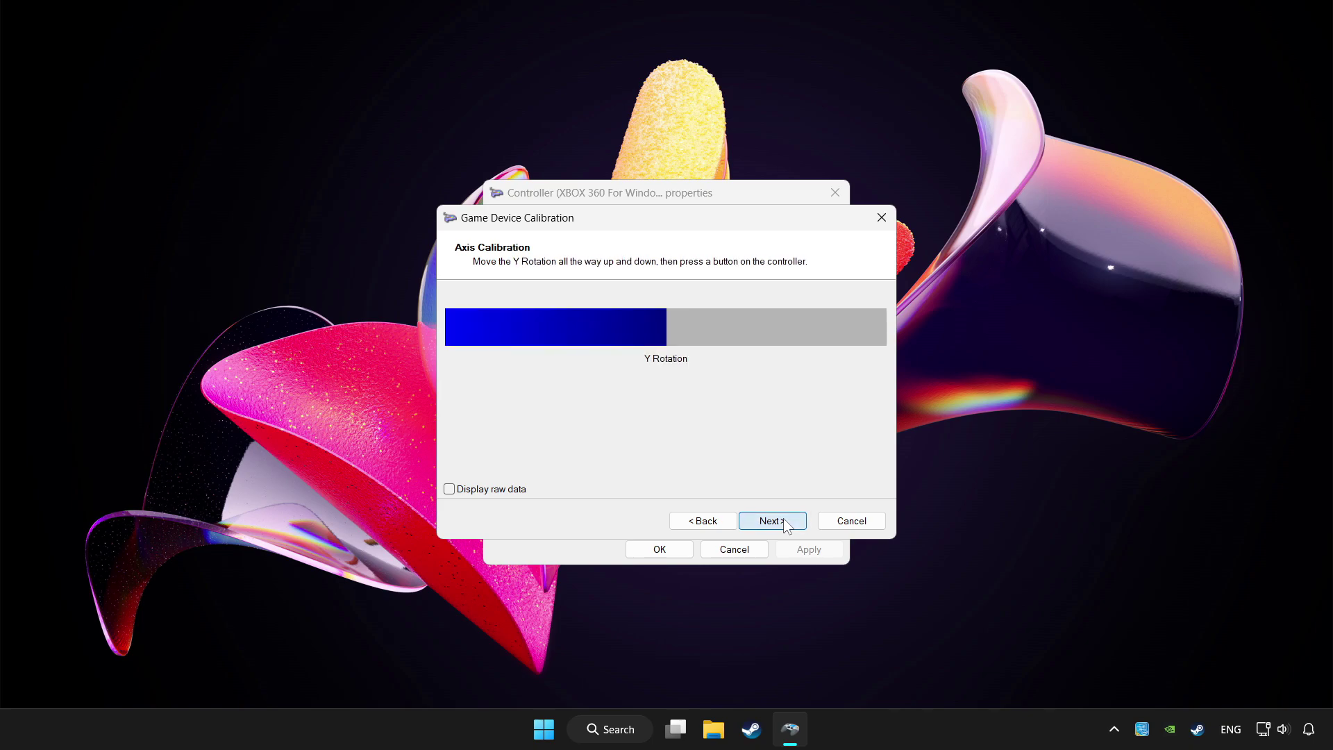
pyautogui.click(787, 526)
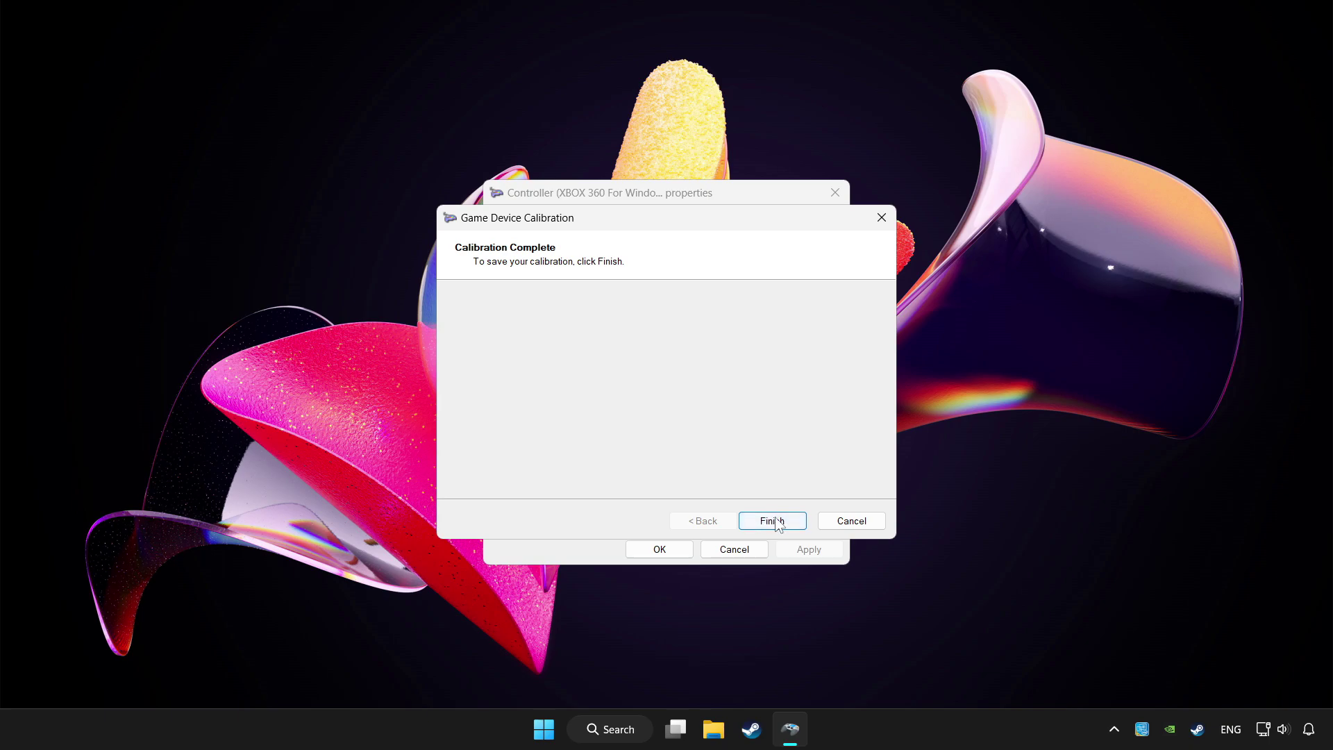
pyautogui.click(779, 526)
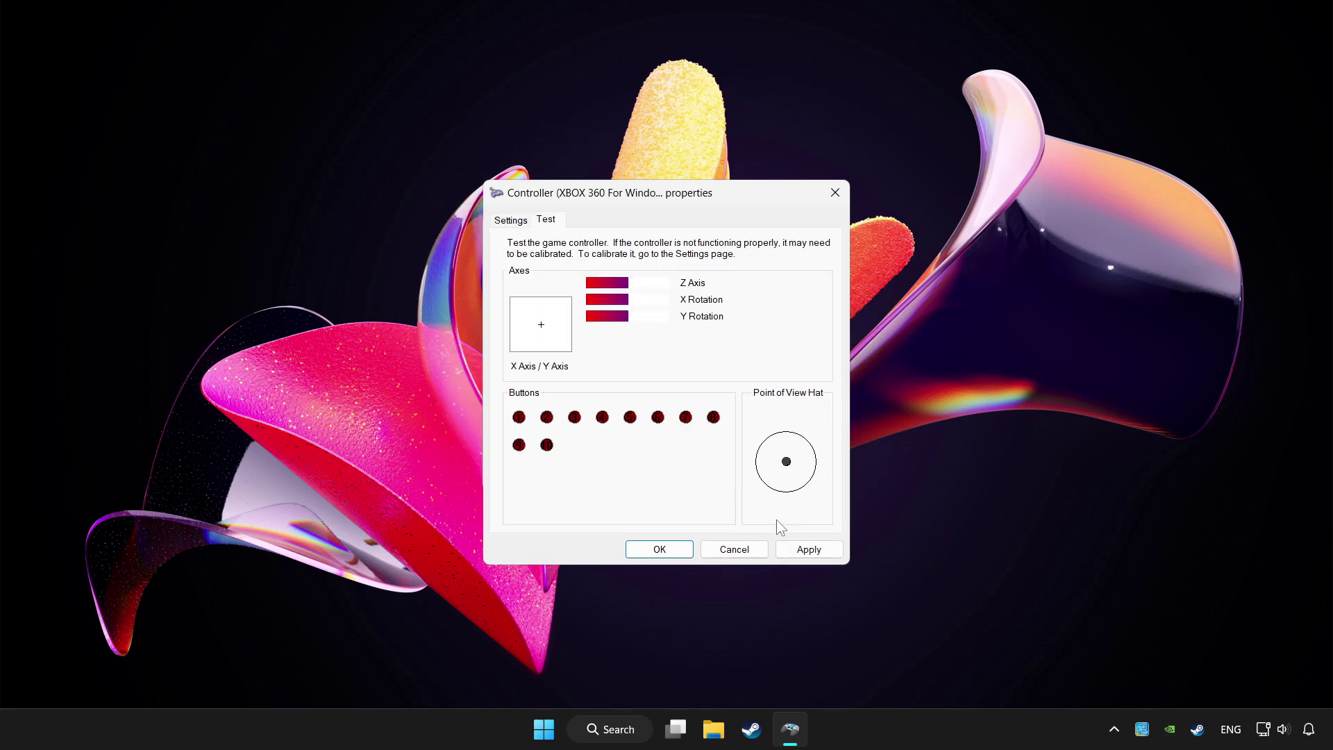
# Step: Apply the new calibration and close the controller properties and Game Controllers windows
pyautogui.click(808, 549)
pyautogui.click(652, 552)
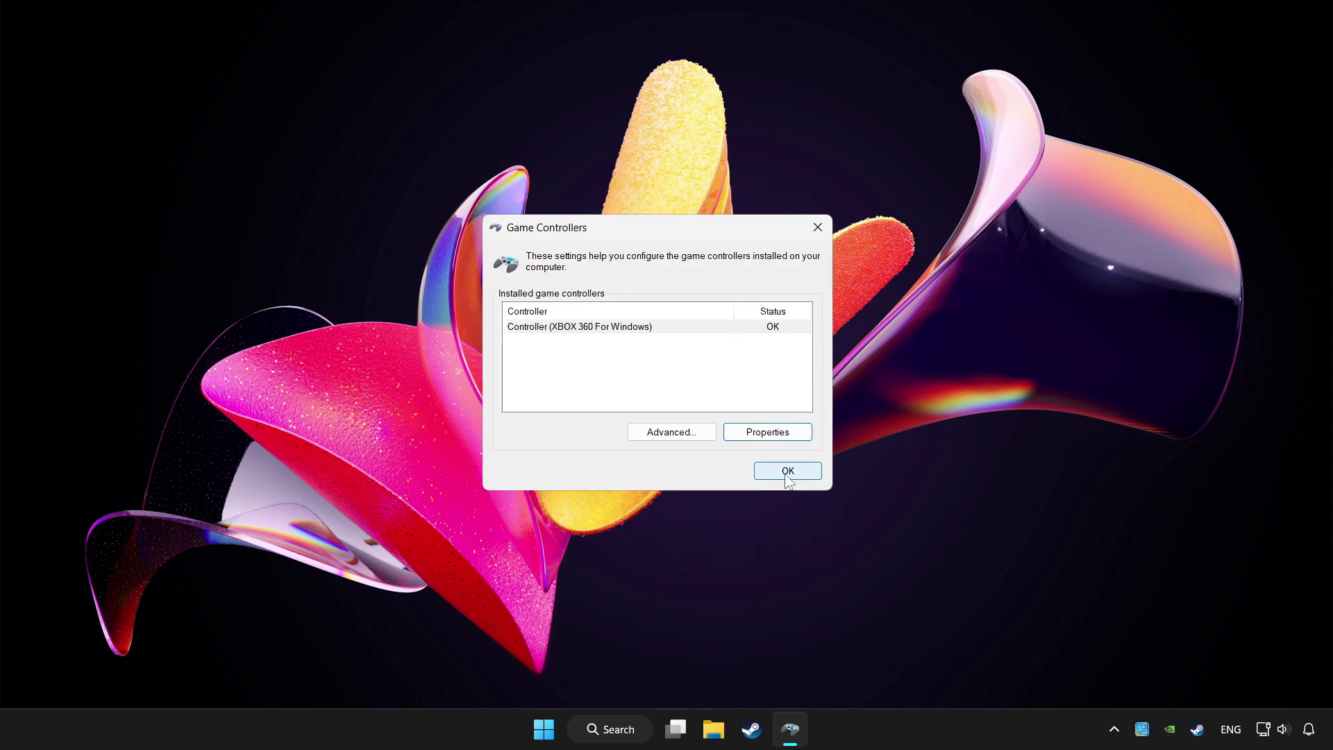
pyautogui.click(787, 472)
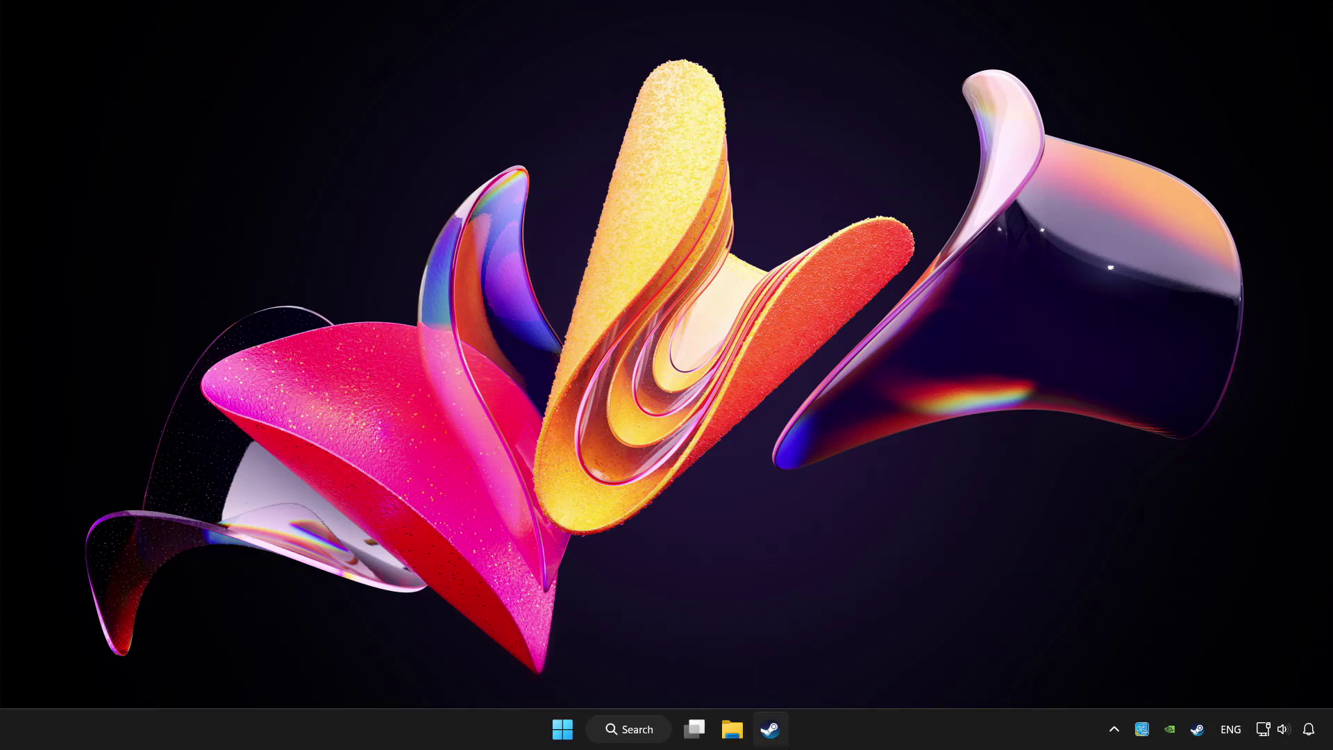
# Step: Launch Steam, dismiss the add-a-game options, and switch to the Library
pyautogui.click(771, 731)
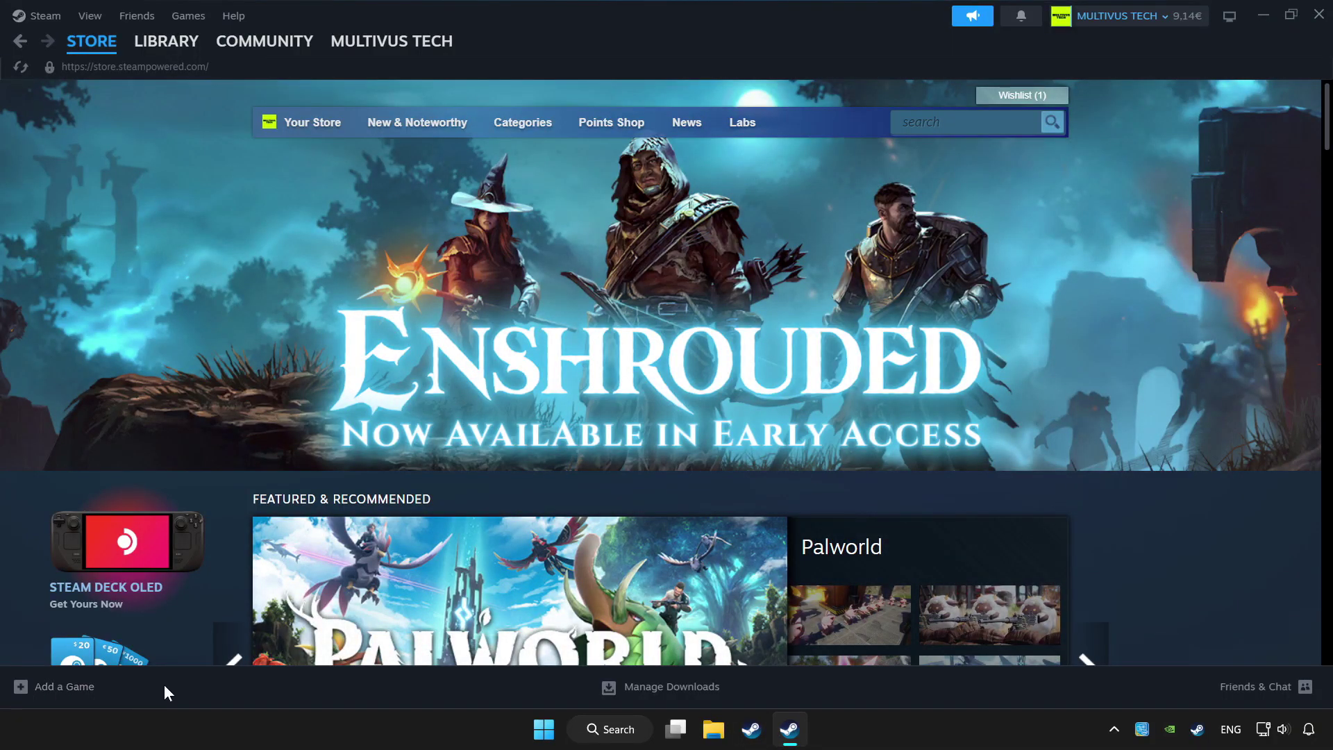
pyautogui.click(71, 688)
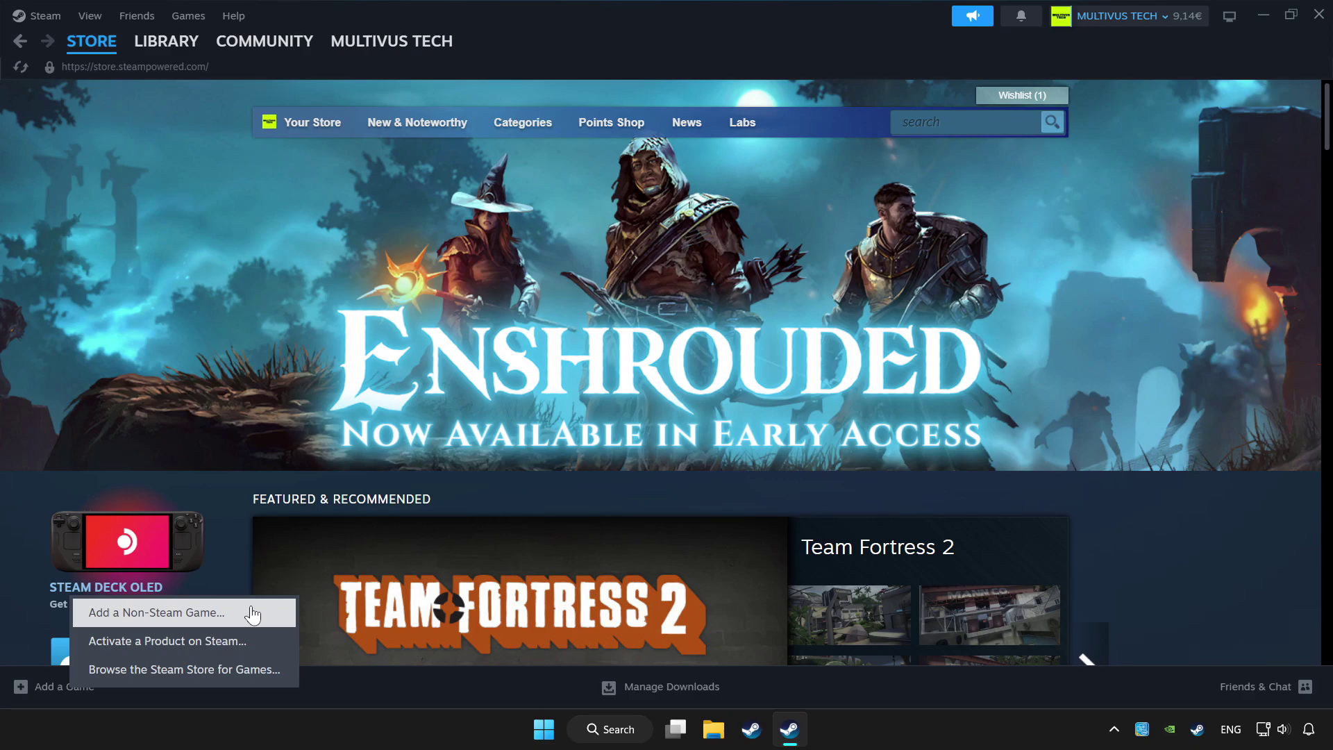
pyautogui.click(537, 20)
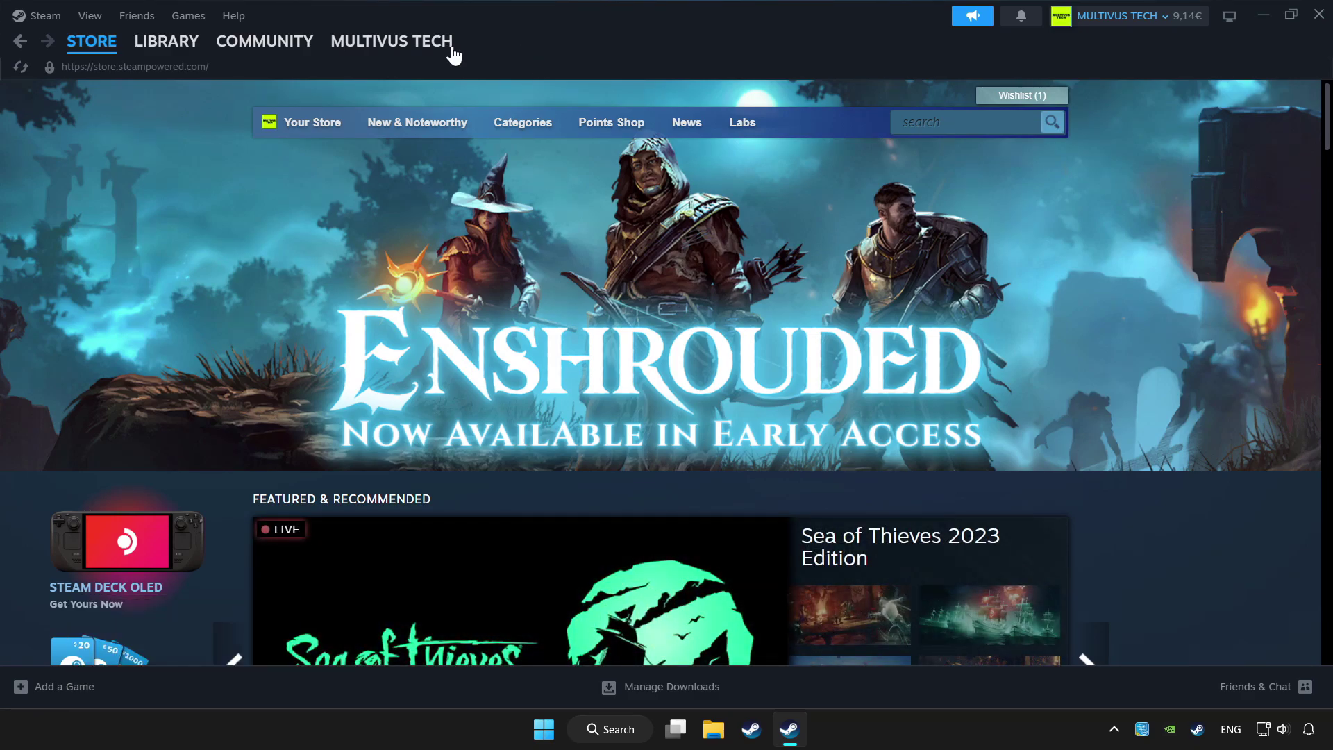
pyautogui.click(164, 50)
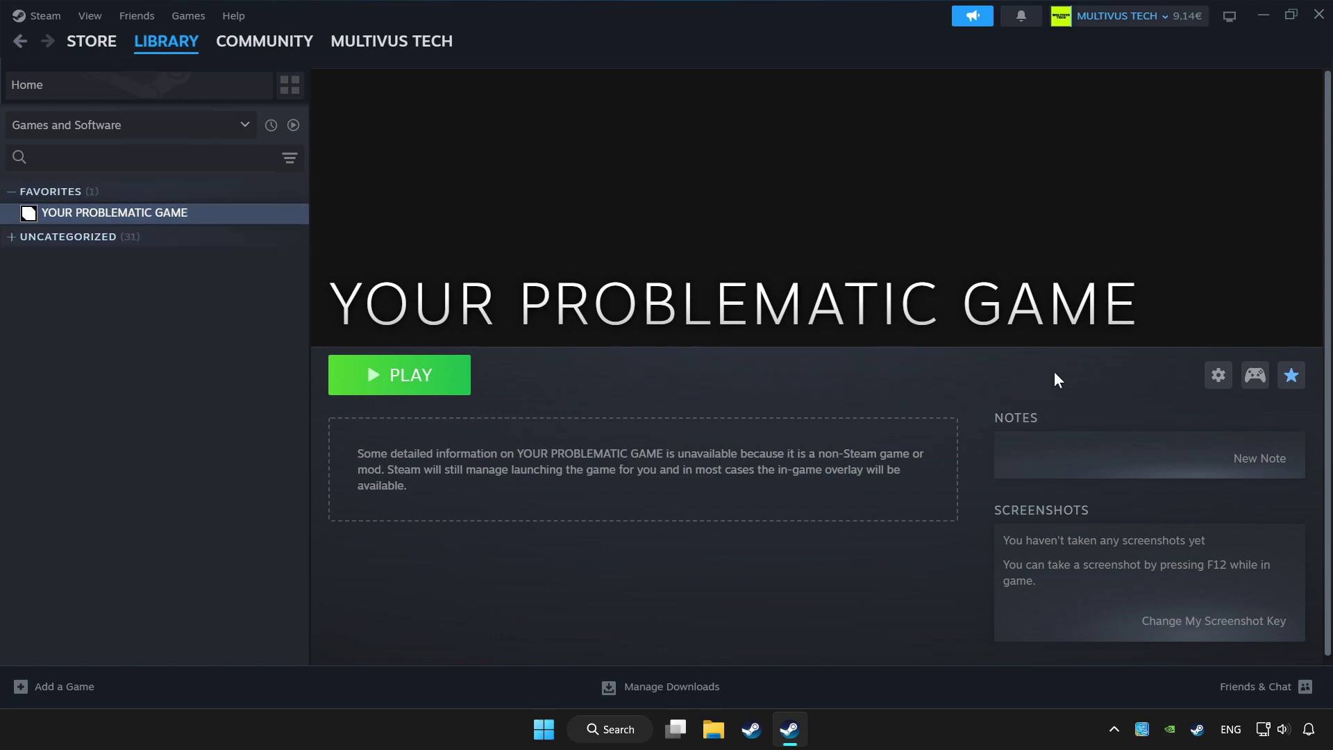
# Step: Enable Steam Input for YOUR PROBLEMATIC GAME with the Gamepad template, then close controller settings
pyautogui.click(1255, 378)
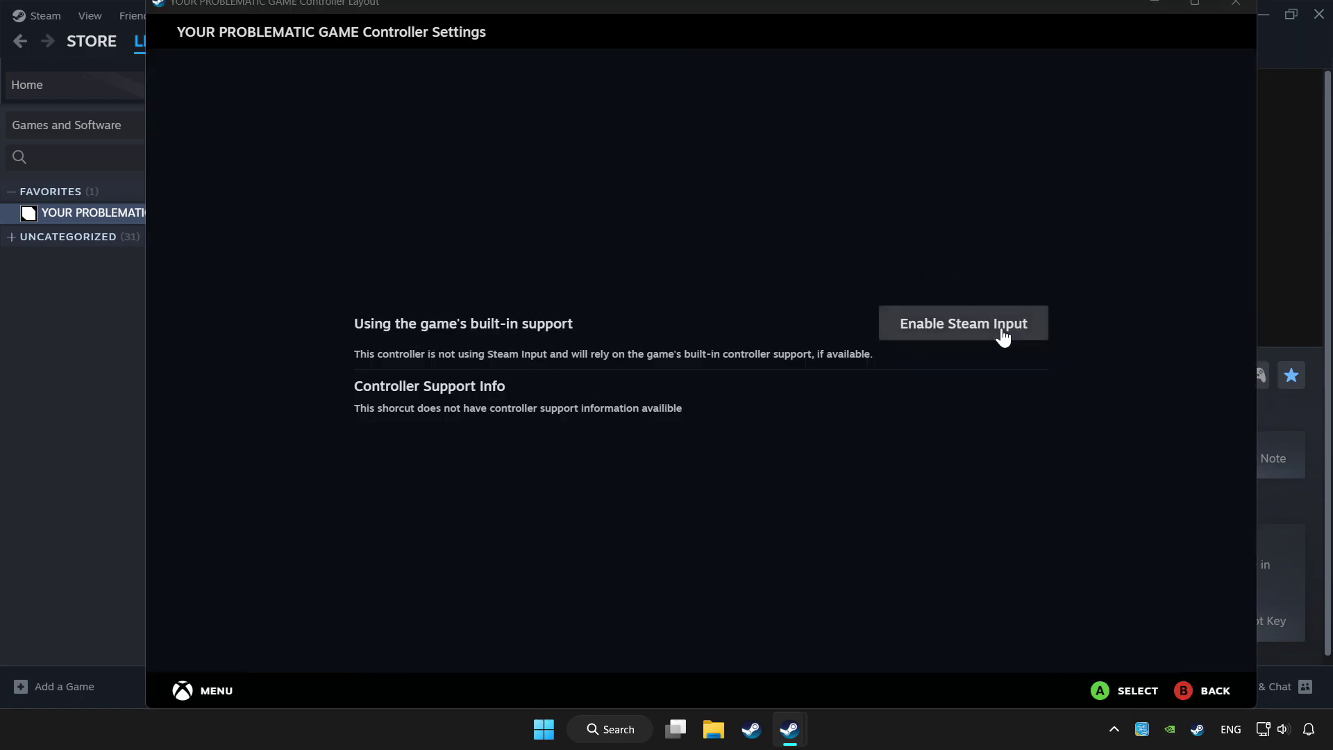
pyautogui.click(969, 335)
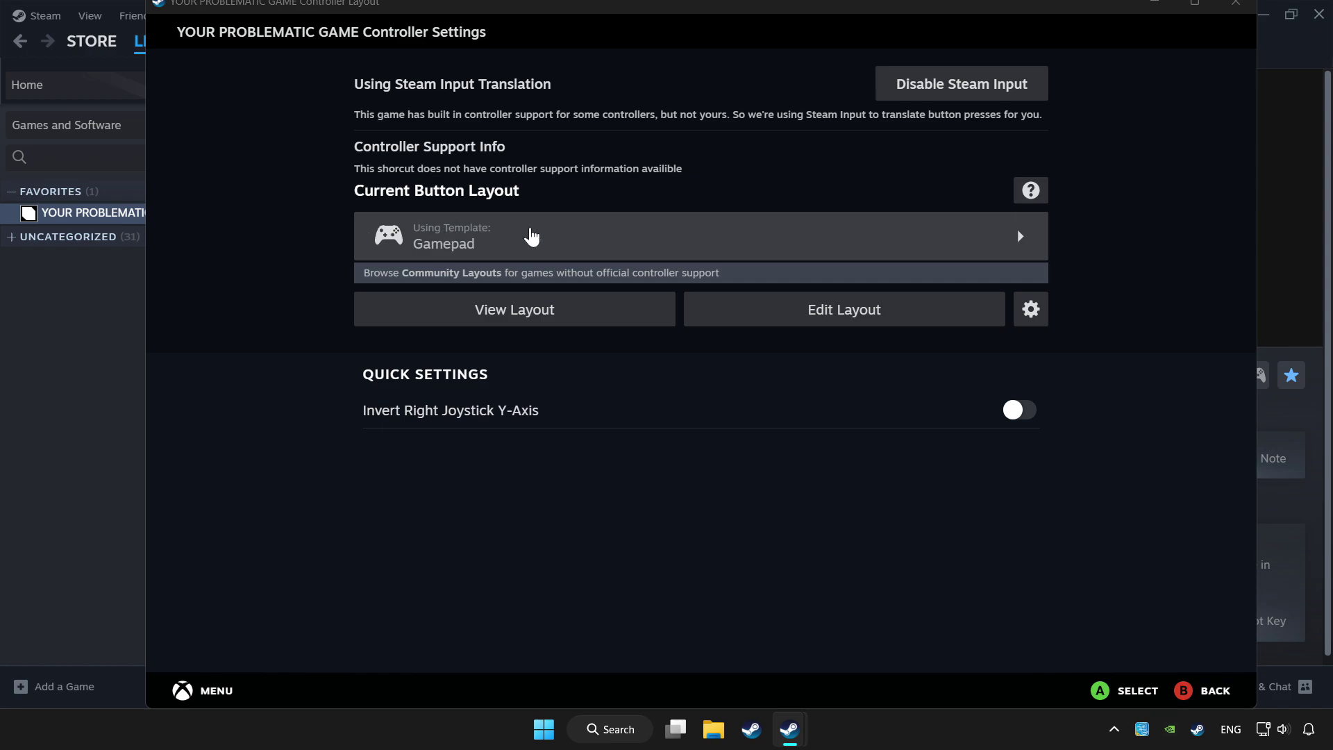
pyautogui.click(640, 239)
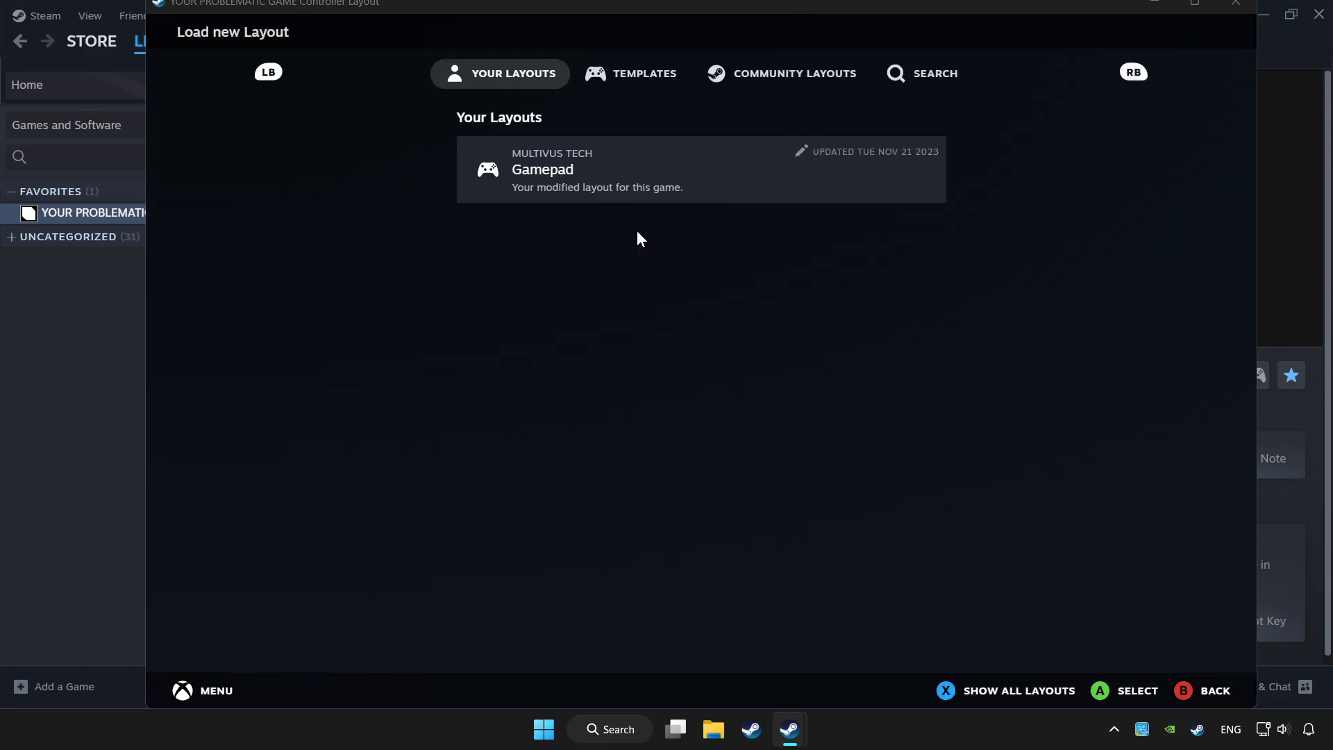
pyautogui.click(633, 86)
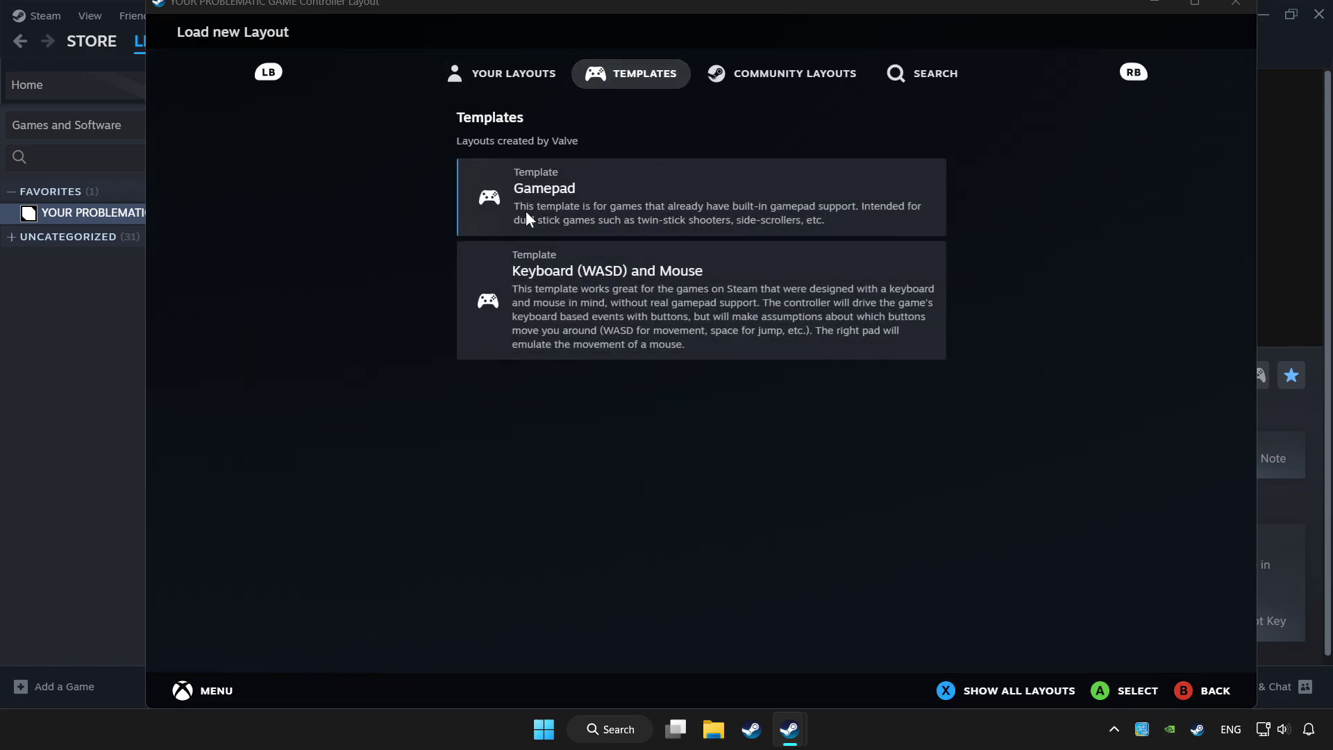
pyautogui.click(571, 195)
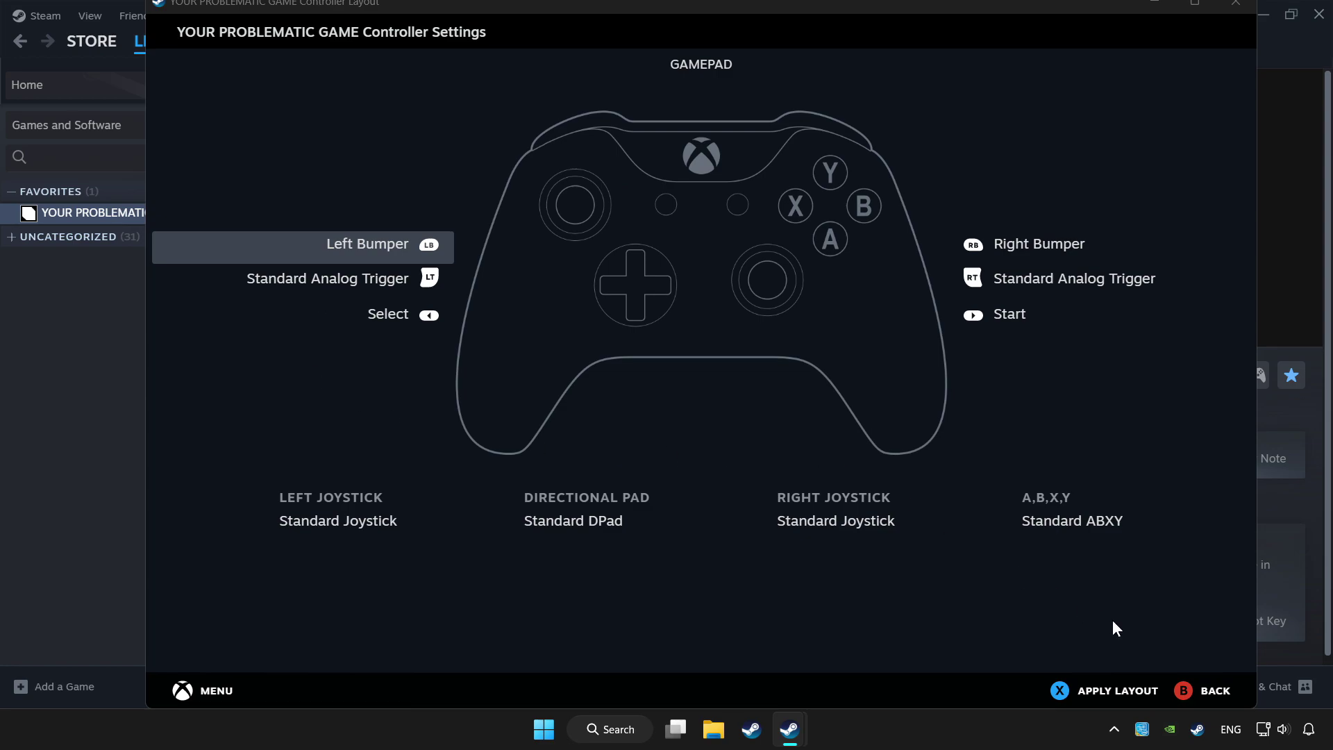
pyautogui.click(1087, 691)
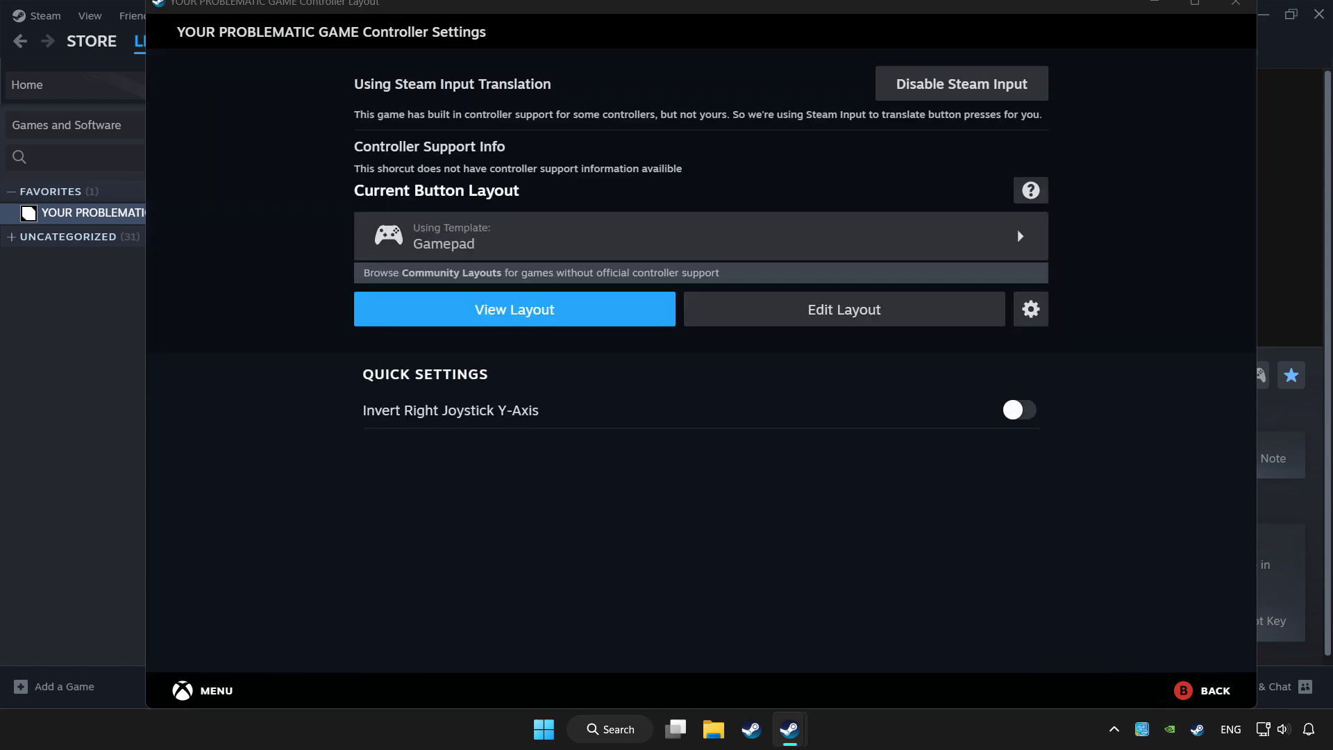
pyautogui.click(1234, 6)
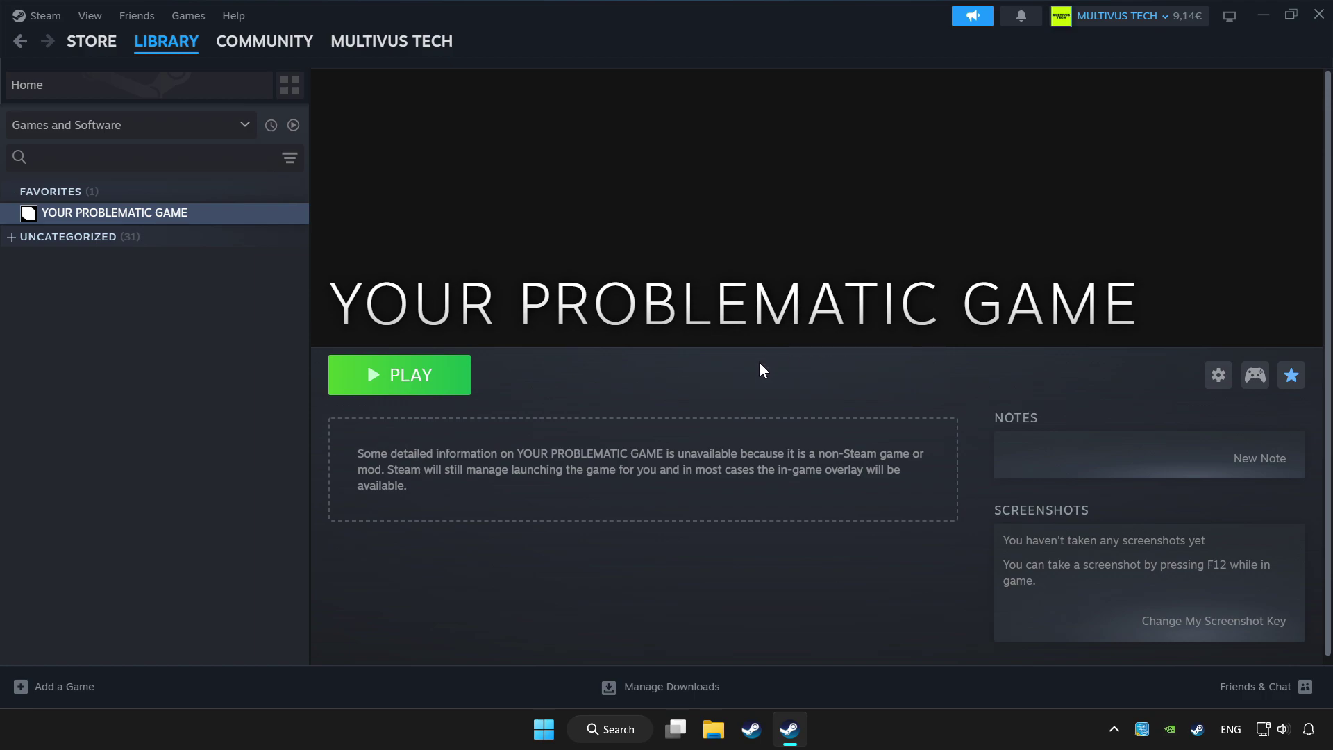